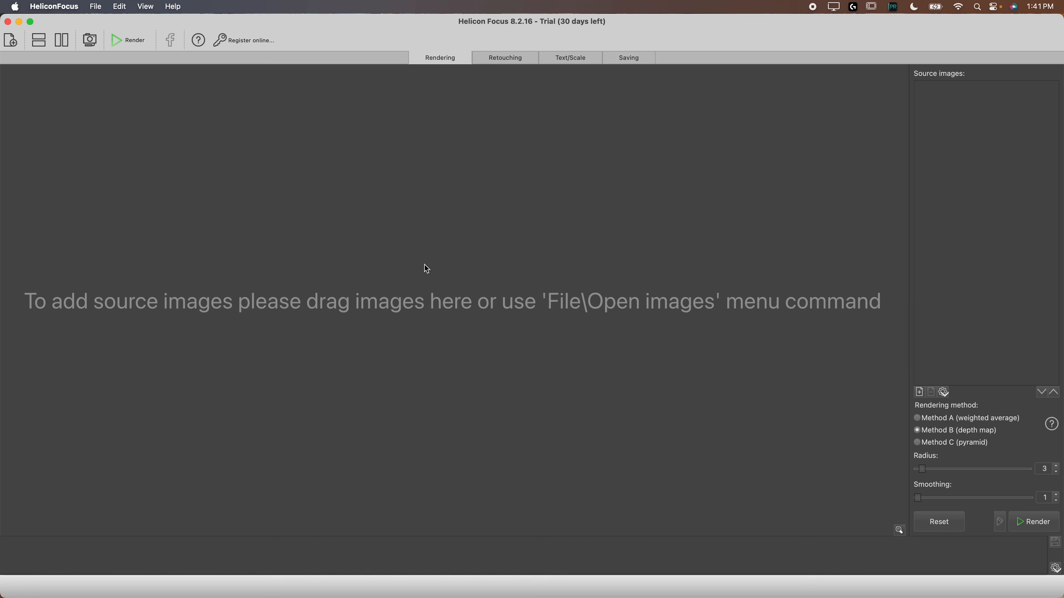
Open the four source images _DSC0277.tif to _DSC0280.tif from folder A in the Helicon folder on the Desktop.
left_click(11, 41)
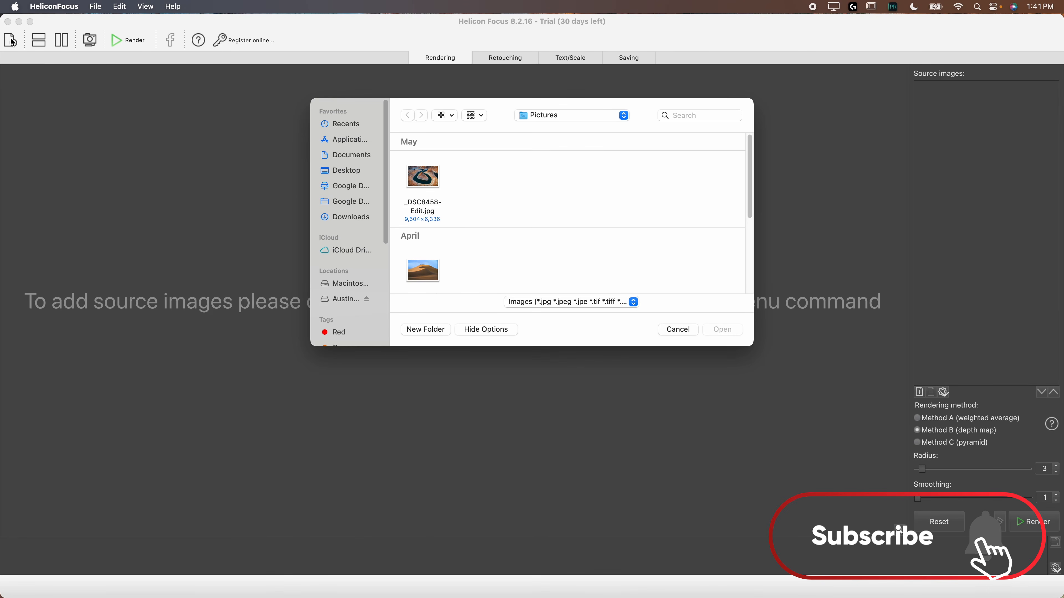
left_click(337, 172)
double_click(429, 181)
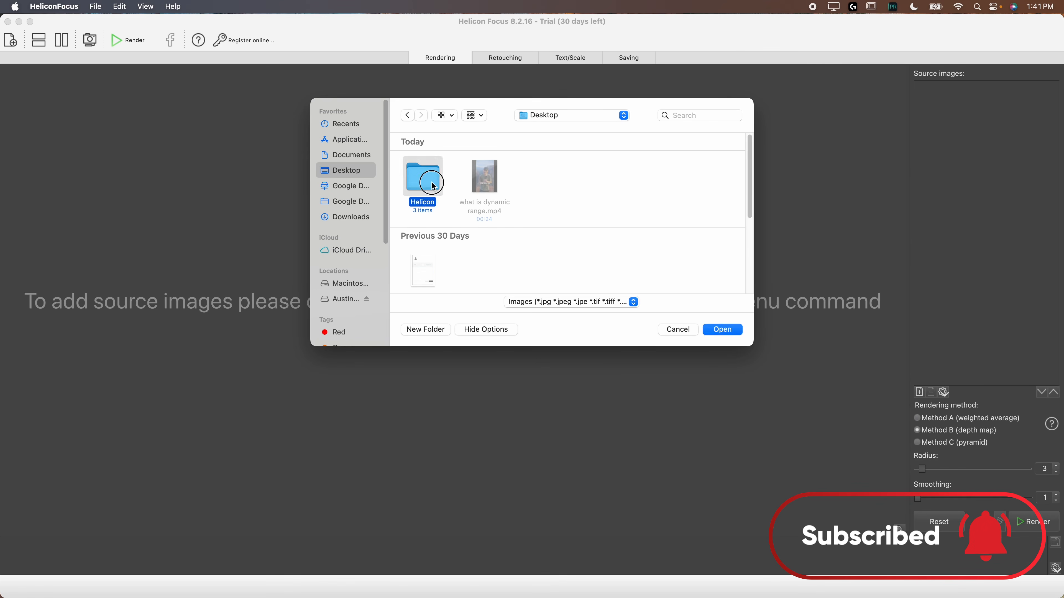
double_click(429, 181)
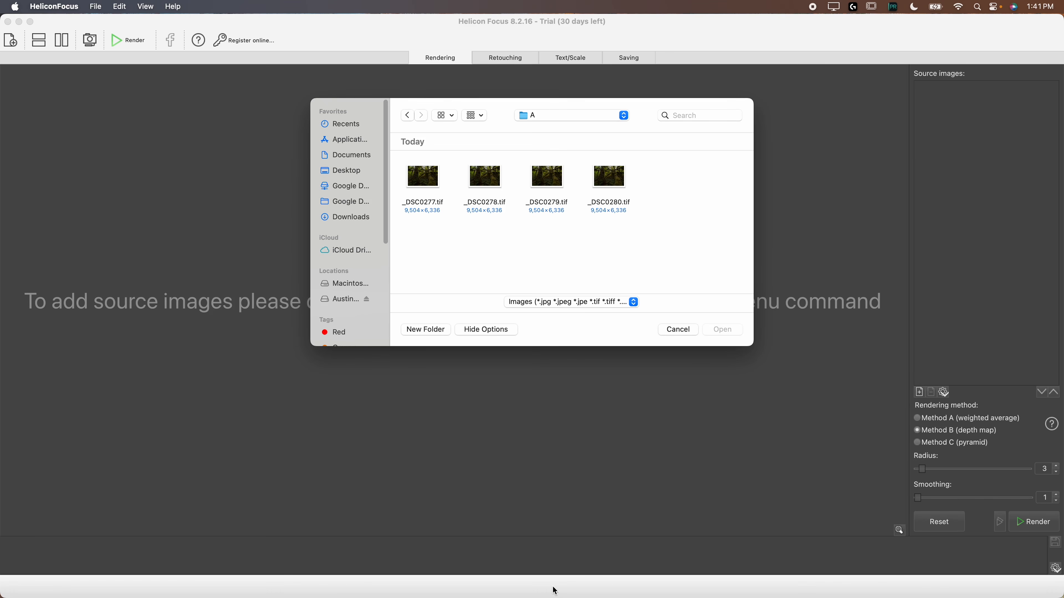
mouse_move(532, 591)
left_click(615, 187)
left_click(686, 190)
left_click_drag(696, 204, 499, 263)
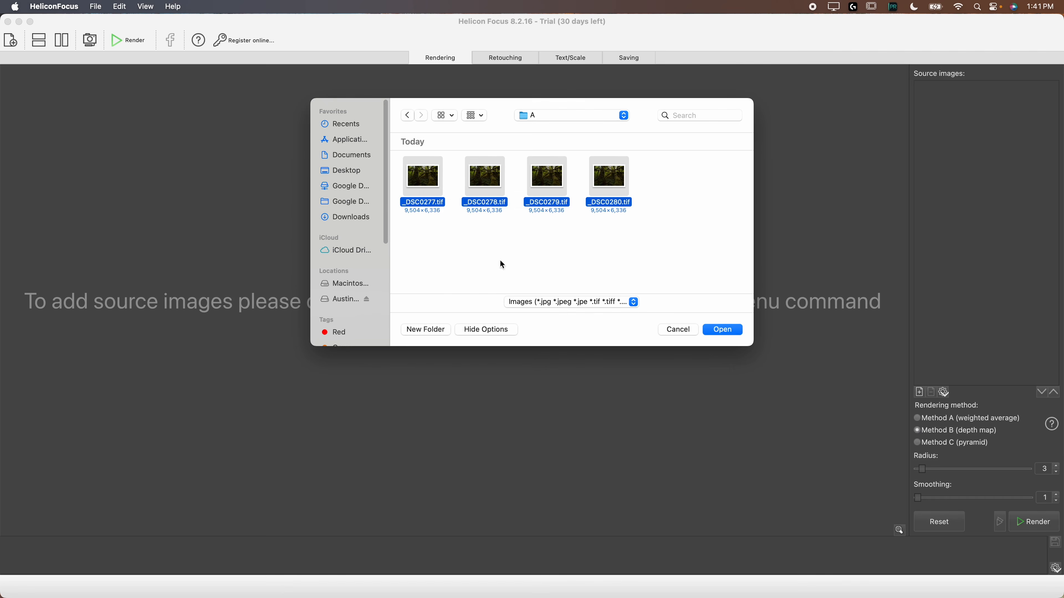
left_click(721, 330)
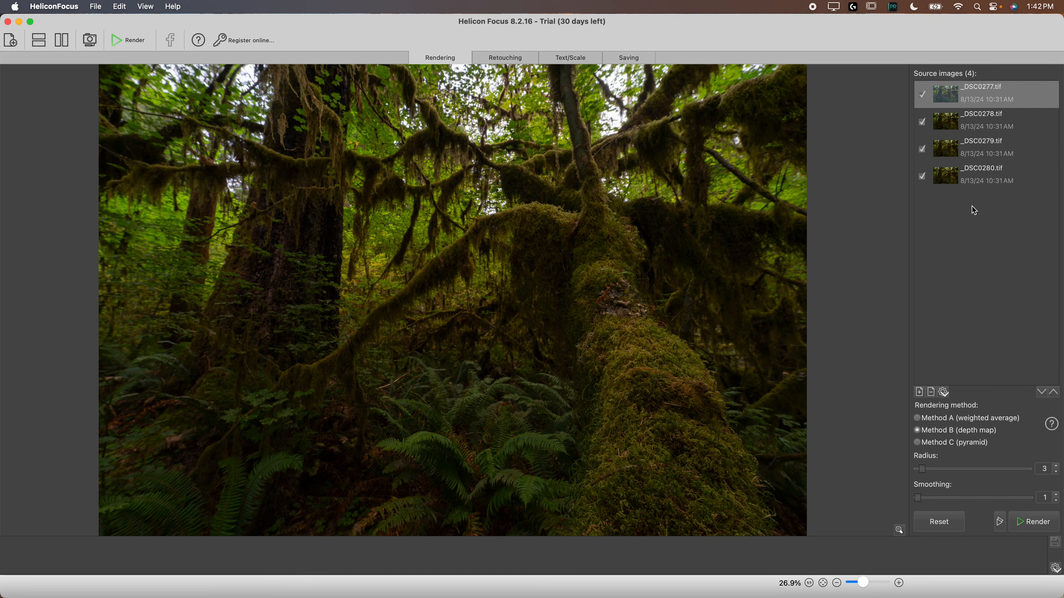
Review the General and Autoadjustments preferences for focus stacking and accept them without changes.
left_click_drag(339, 162, 647, 418)
left_click_drag(156, 123, 198, 141)
left_click(51, 5)
left_click(63, 45)
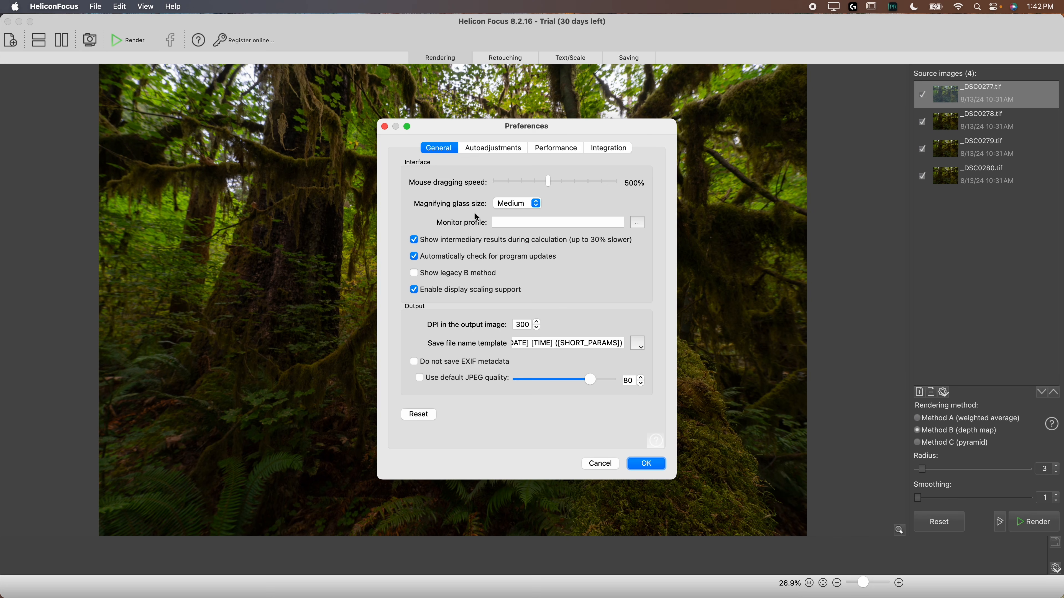
left_click(483, 150)
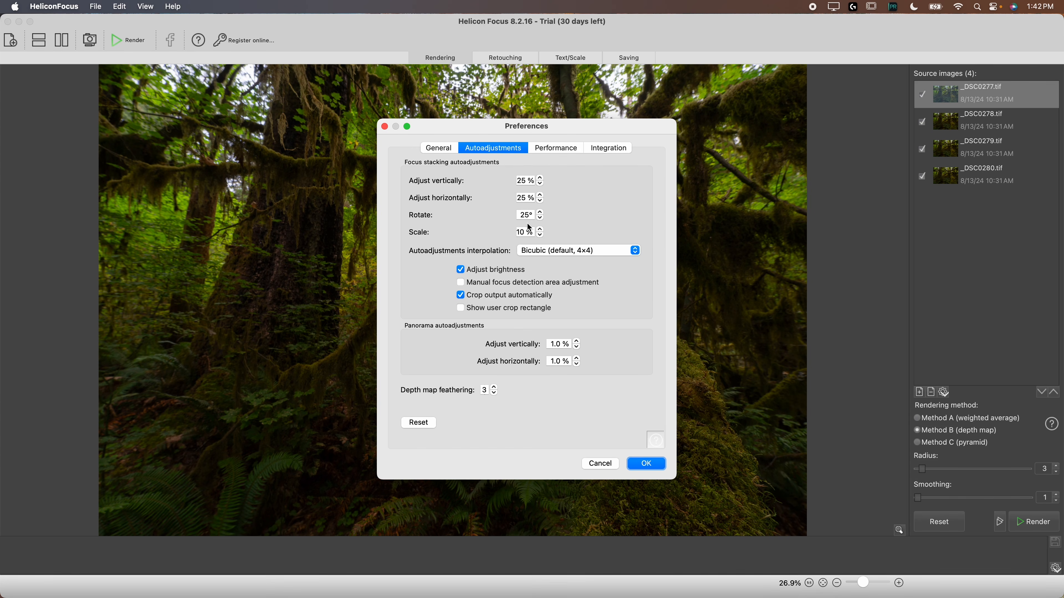
left_click(646, 464)
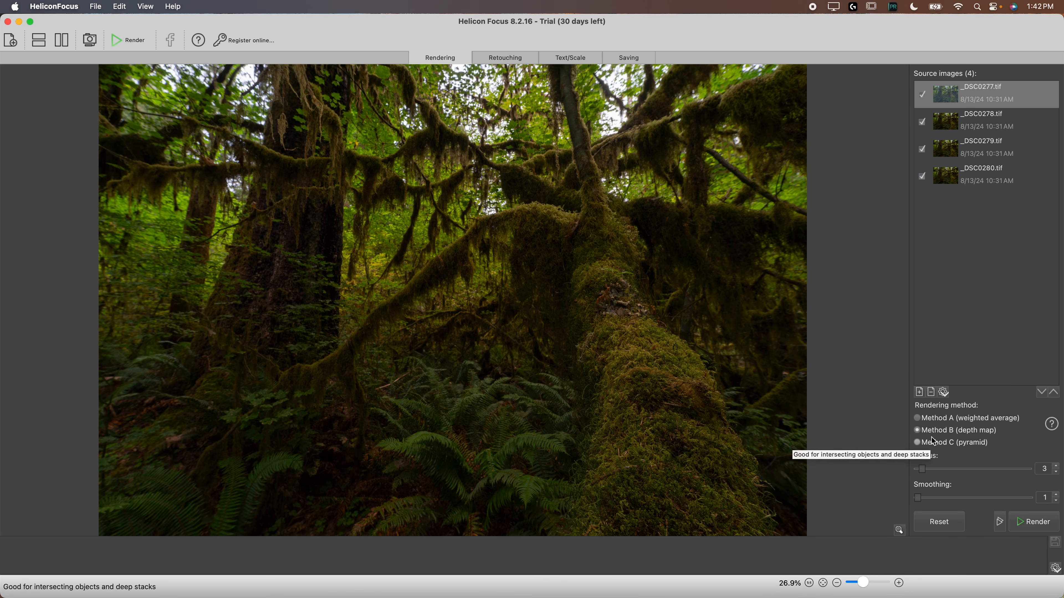
Render the stack with Method A (weighted average) and compare the result with the source image.
left_click(935, 420)
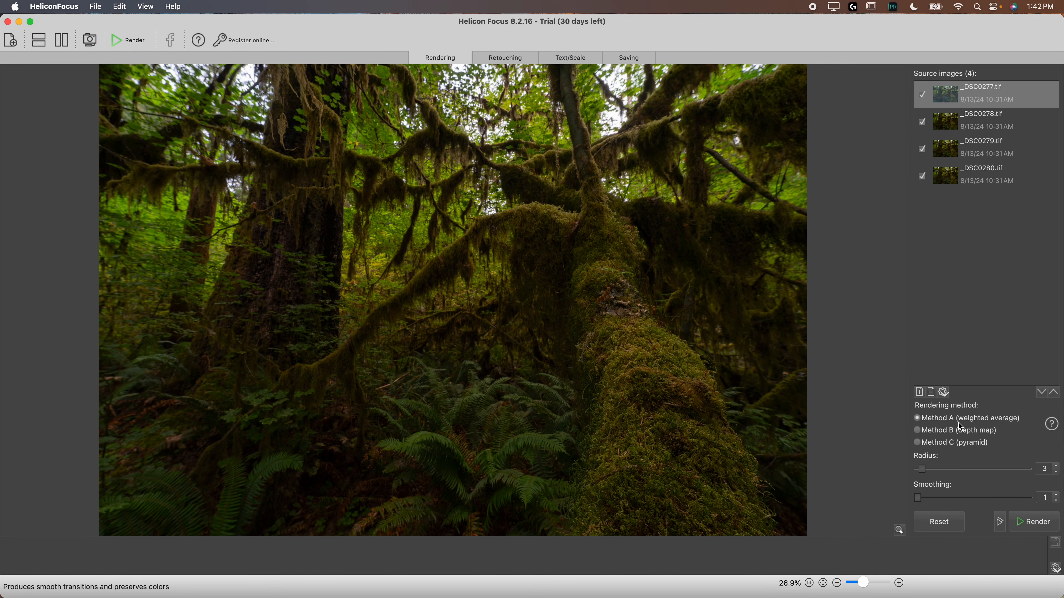
left_click(1034, 522)
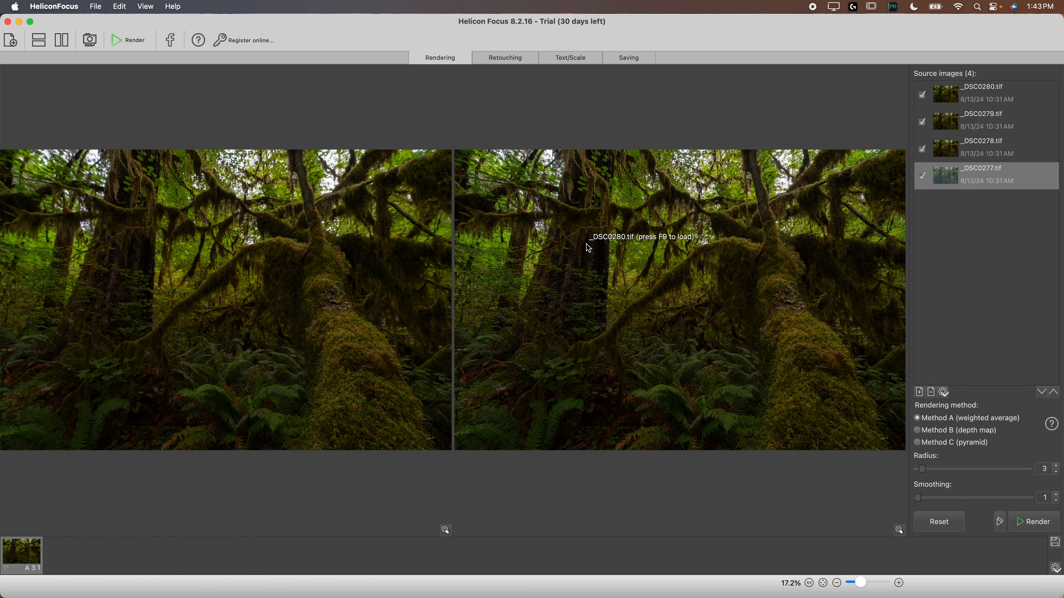
left_click(765, 315)
left_click_drag(766, 315, 477, 279)
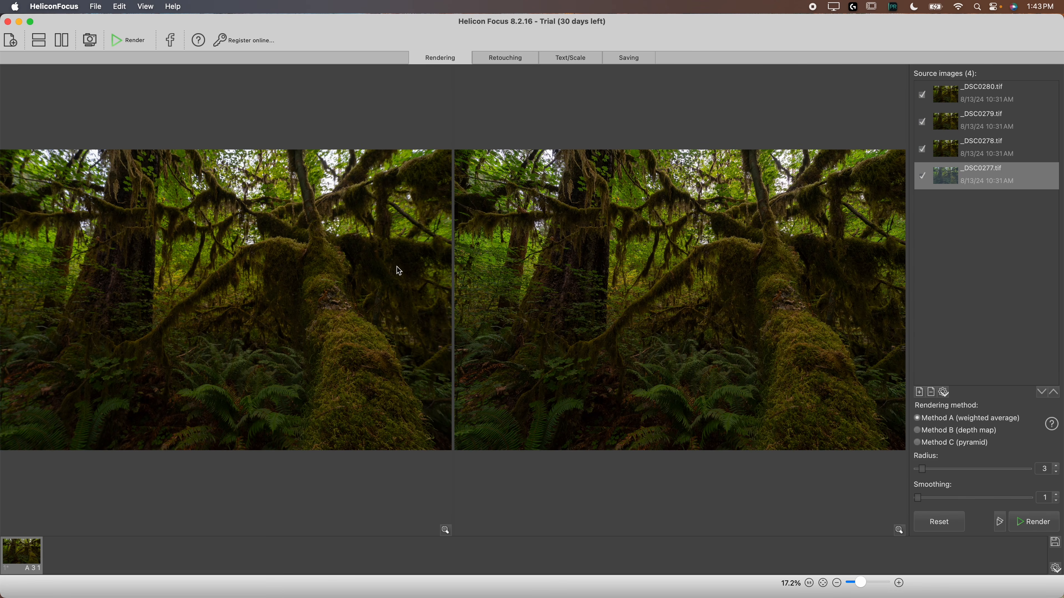
left_click_drag(418, 205, 412, 204)
left_click_drag(876, 218, 872, 218)
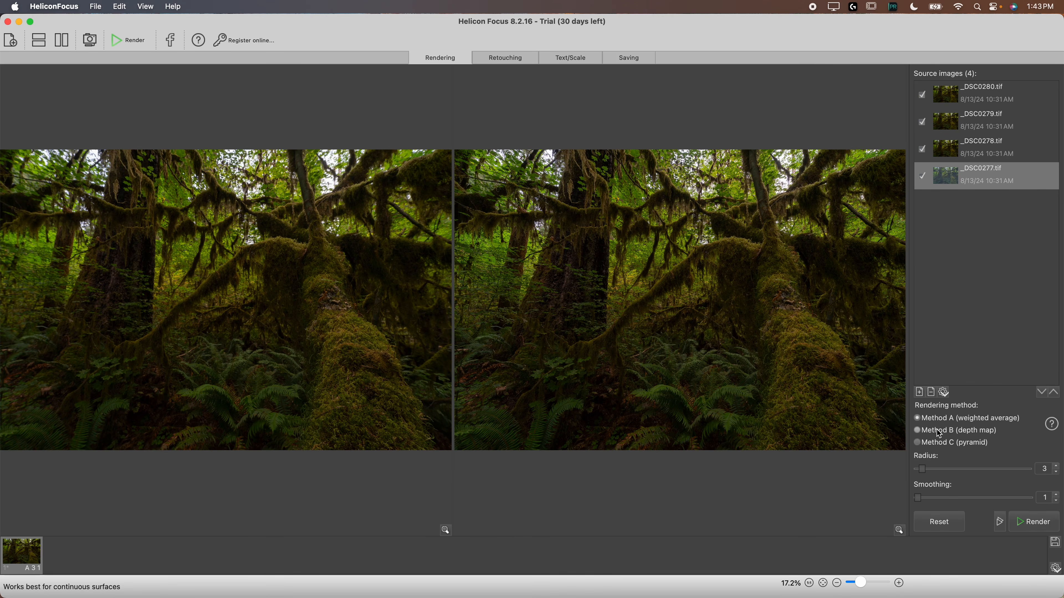
Render the same stack with Method B (depth map).
left_click(925, 435)
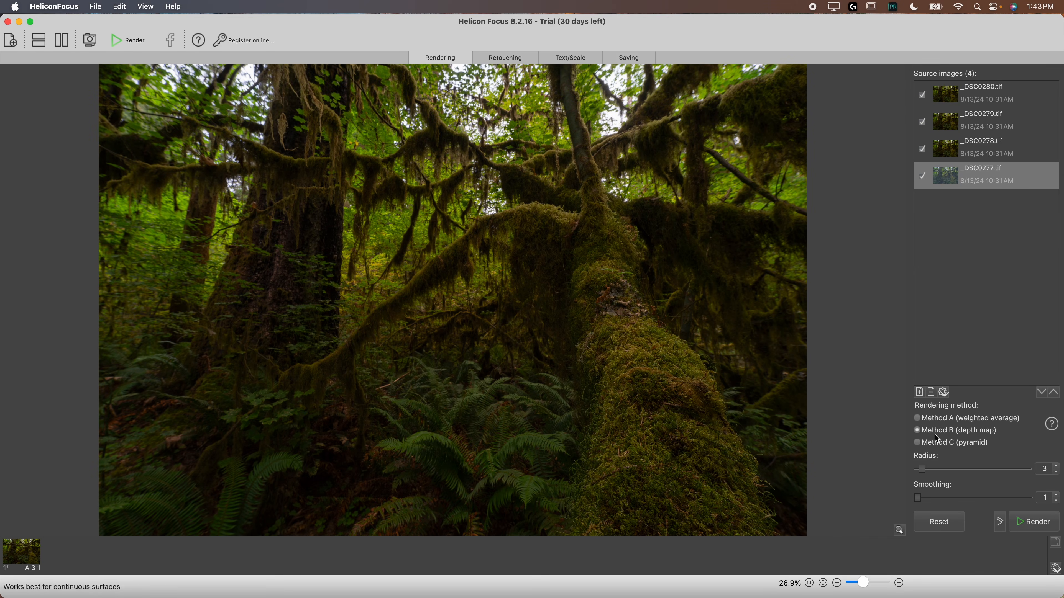
left_click(1033, 522)
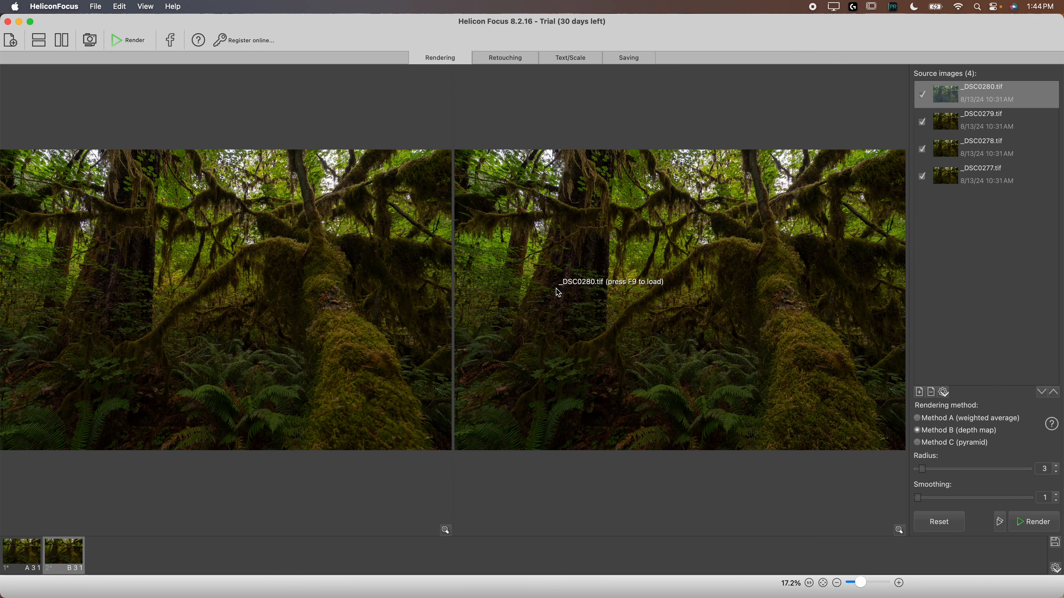
Save all rendered outputs as TIFF in a new subfolder named Exported inside the source folder.
left_click(97, 6)
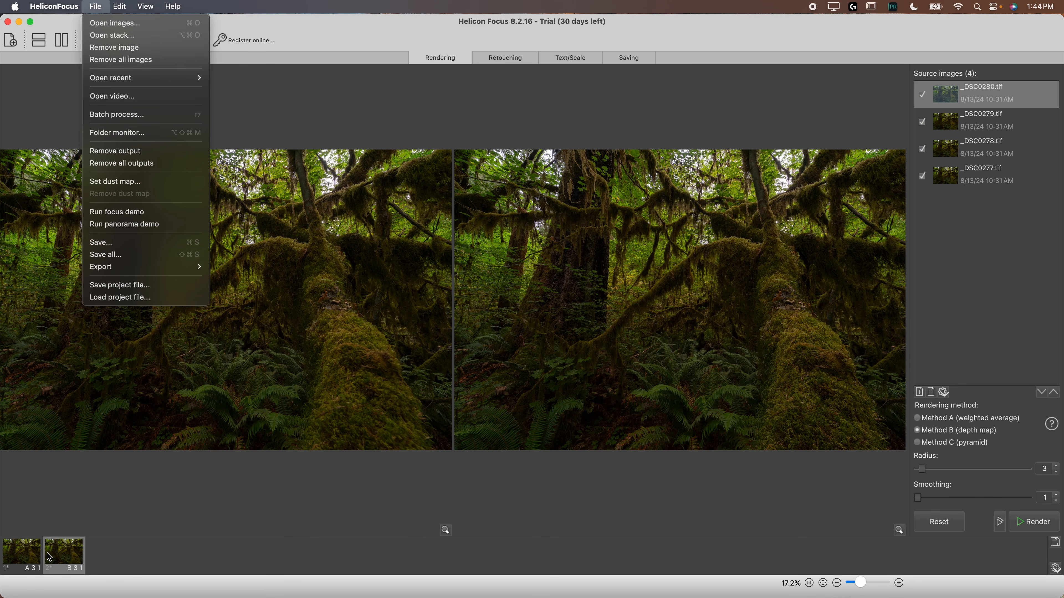
left_click(126, 255)
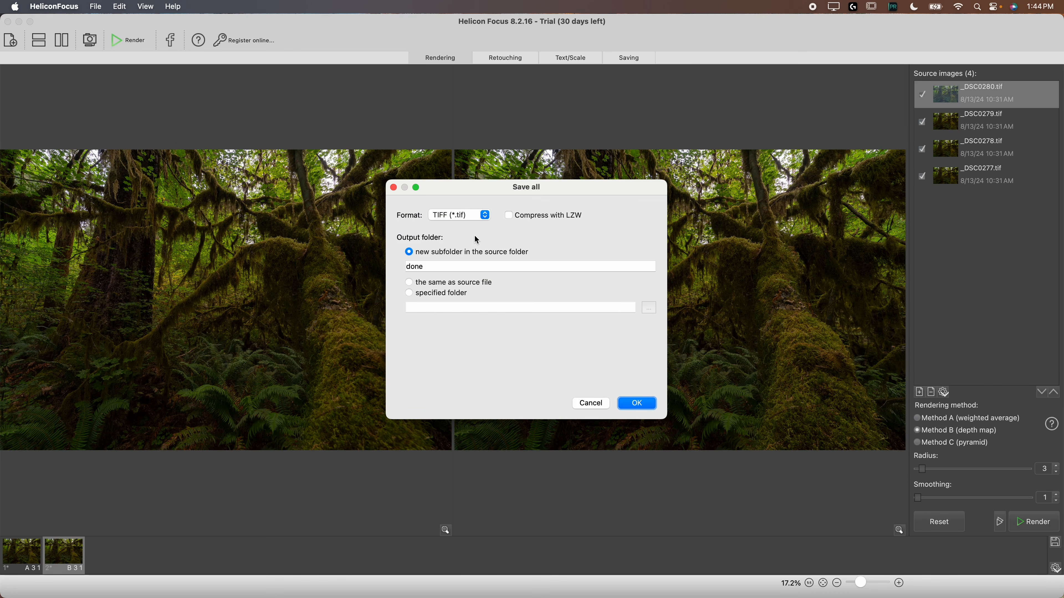
left_click(431, 265)
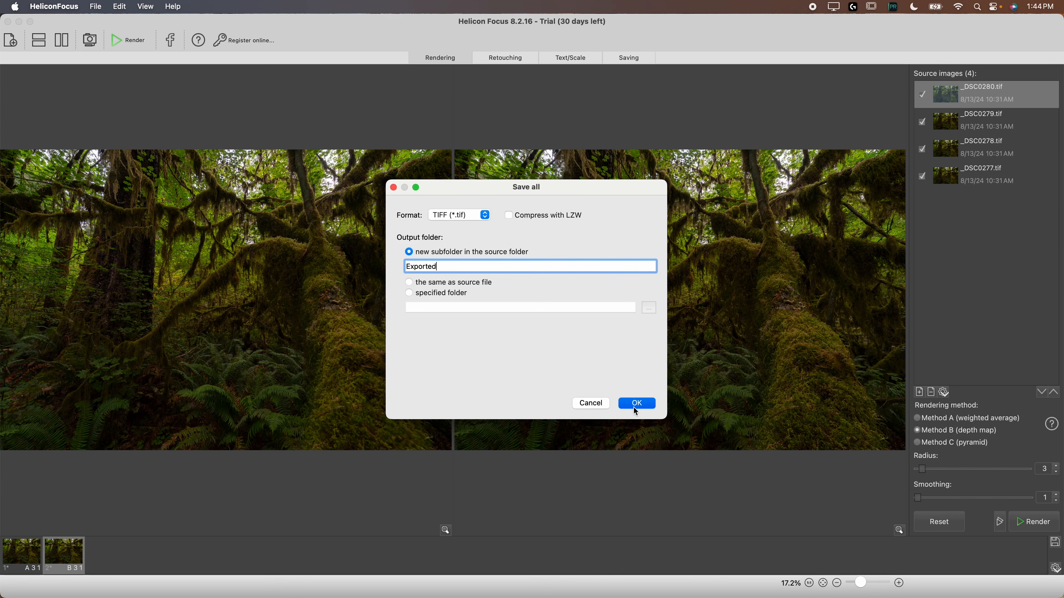
key("Return")
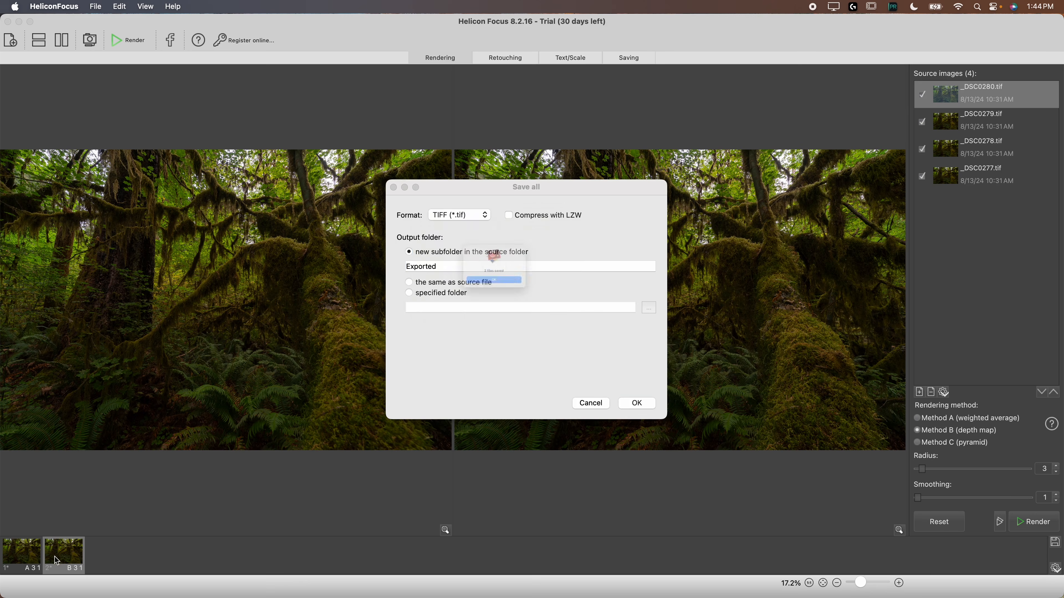
left_click(495, 307)
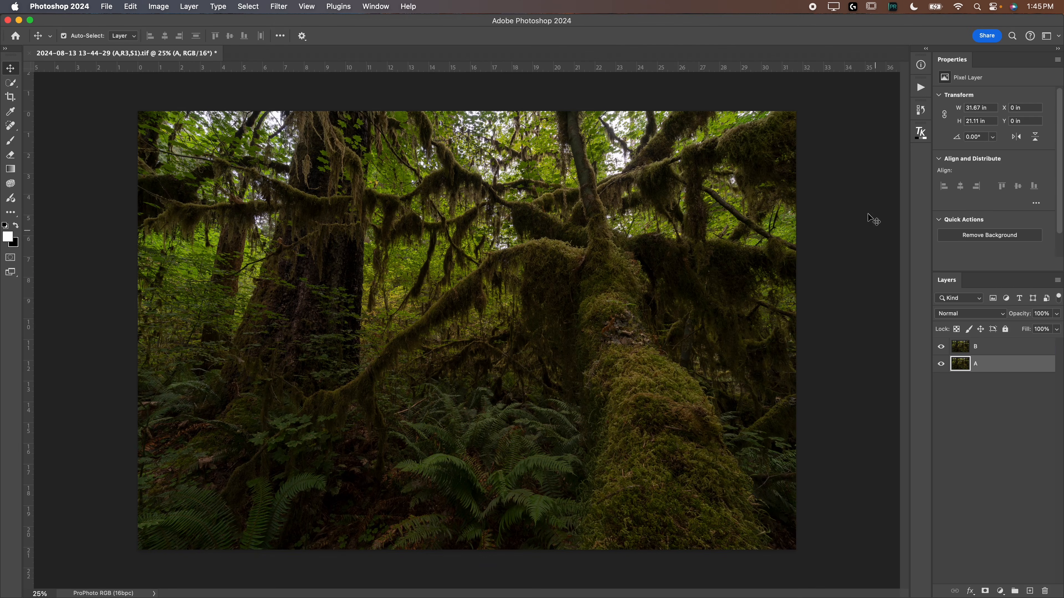
In the Photoshop document holding both renders, select layer B and inspect the mossy branches and trunk up close for sharpness.
left_click(714, 226)
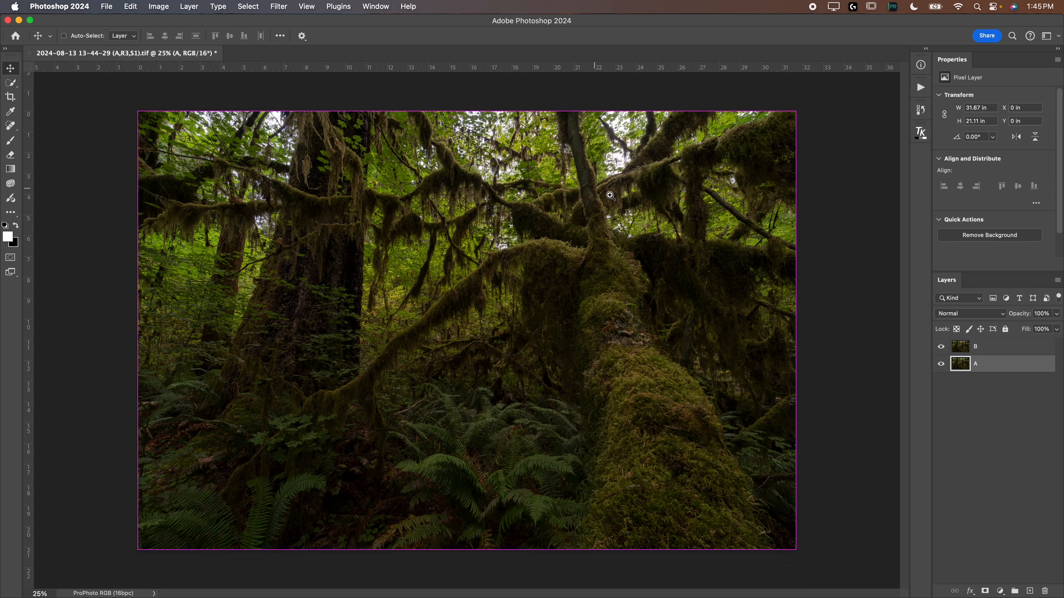
left_click(980, 348)
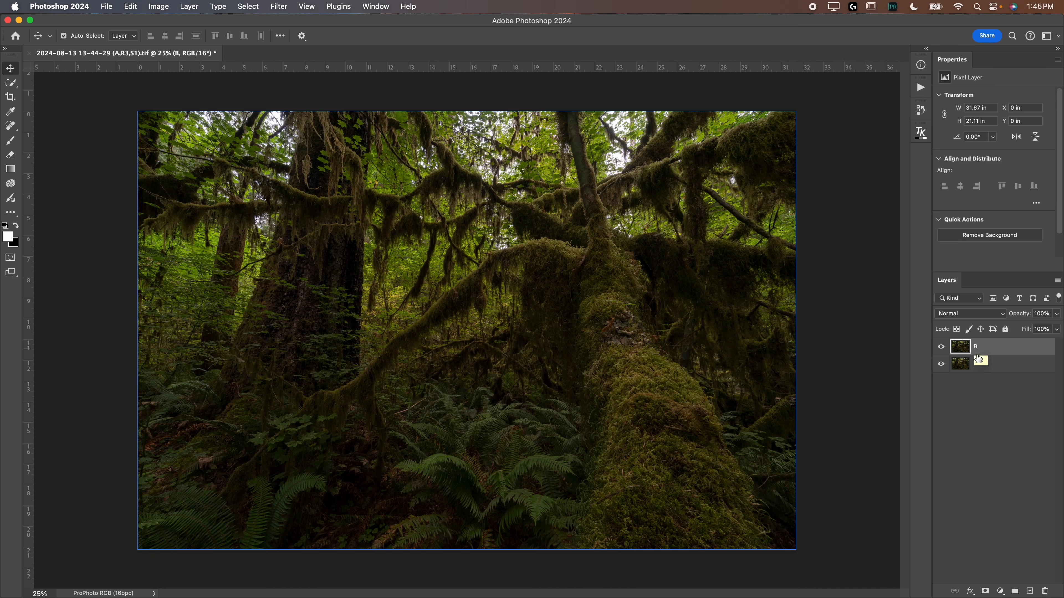
left_click_drag(594, 195, 671, 209)
left_click_drag(720, 181, 410, 444)
left_click_drag(639, 442, 167, 184)
left_click_drag(623, 269, 389, 412)
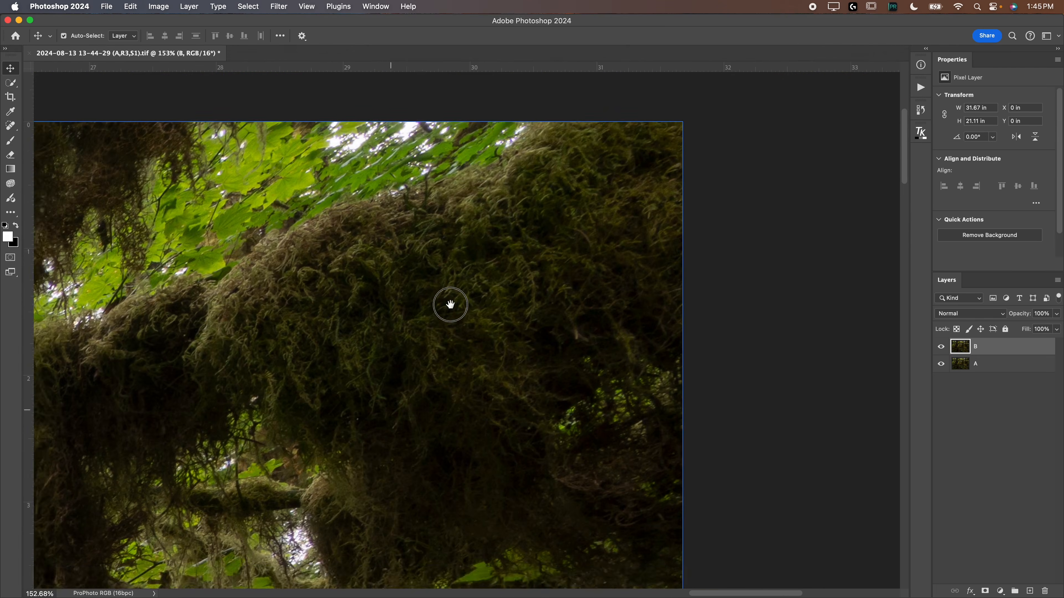
left_click_drag(360, 466, 514, 155)
left_click_drag(361, 442, 599, 143)
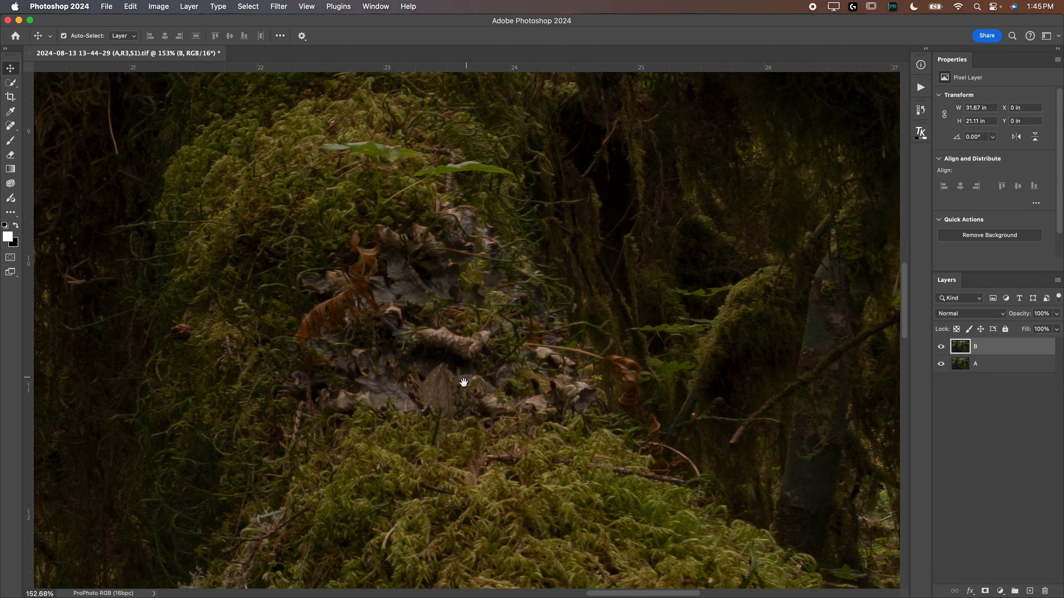
left_click_drag(463, 382, 361, 187)
left_click_drag(461, 390, 383, 79)
left_click_drag(556, 404, 356, 71)
left_click_drag(497, 391, 288, 267)
Examine the ferns along the image's lower edge and the foliage in its upper-left corner on layer B.
left_click_drag(204, 285, 513, 292)
left_click_drag(333, 240, 663, 329)
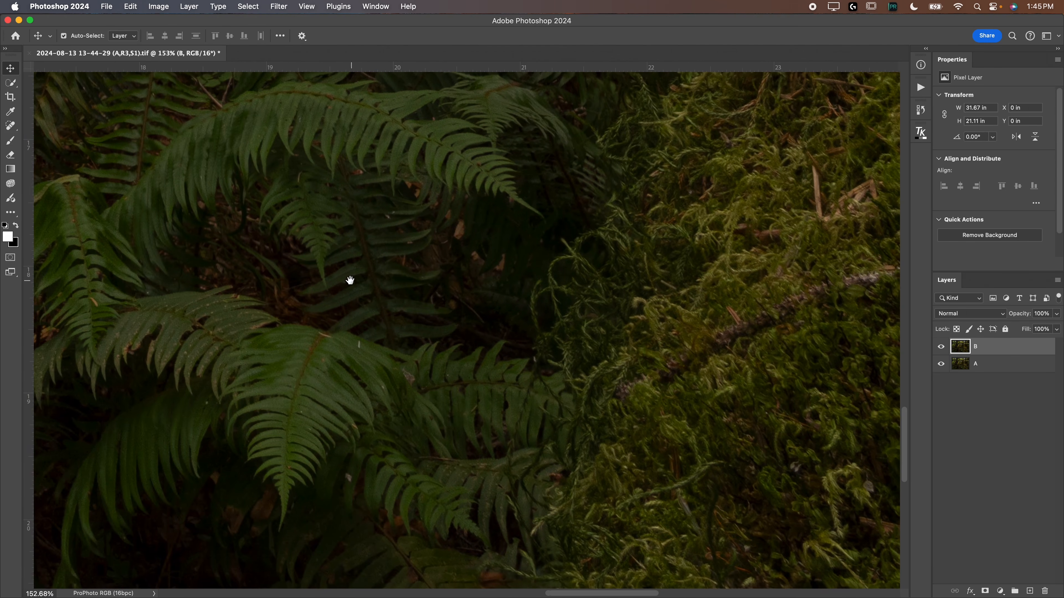
left_click_drag(331, 283, 524, 469)
left_click_drag(310, 338, 52, 185)
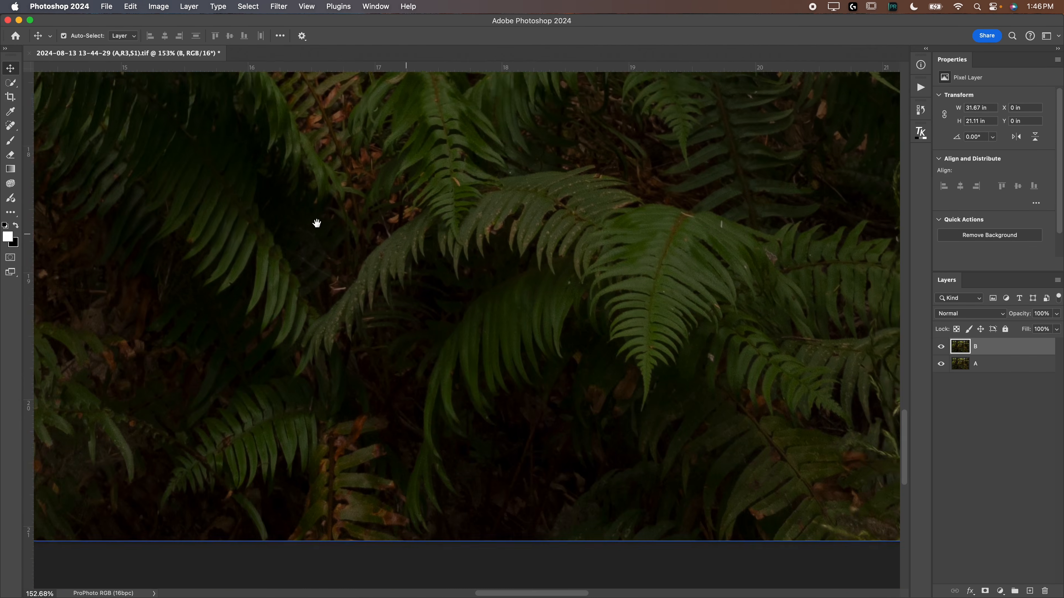
left_click_drag(316, 221, 461, 228)
left_click_drag(221, 197, 779, 369)
left_click_drag(481, 277, 888, 463)
scroll(522, 263, "up", 20)
scroll(521, 264, "left", 15)
scroll(521, 265, "right", 15)
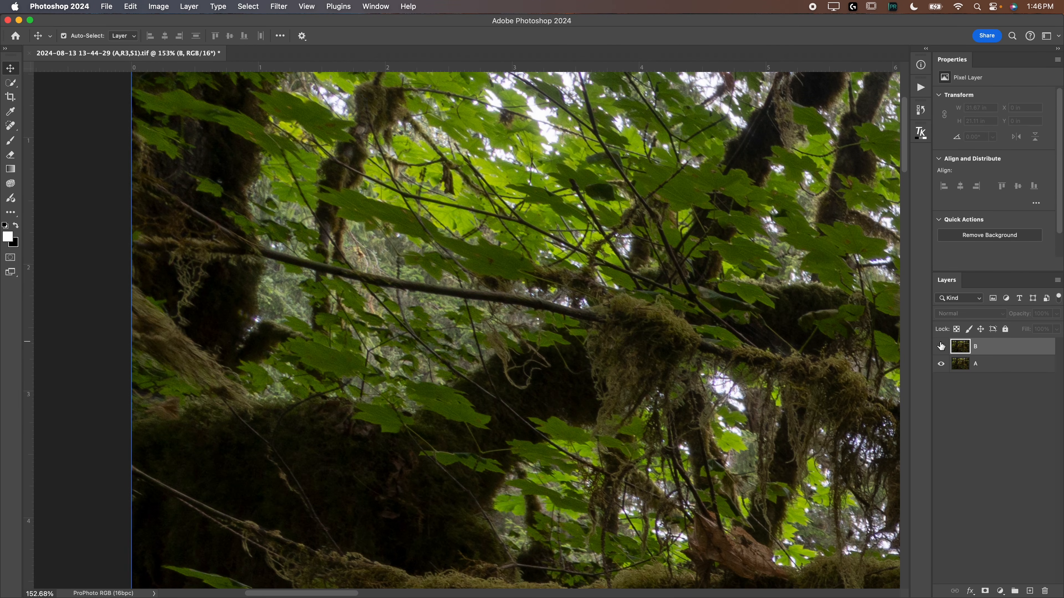
Toggle layer B's visibility repeatedly to compare it with layer A in the upper-left foliage.
left_click(941, 346)
left_click(941, 346)
left_click(941, 346)
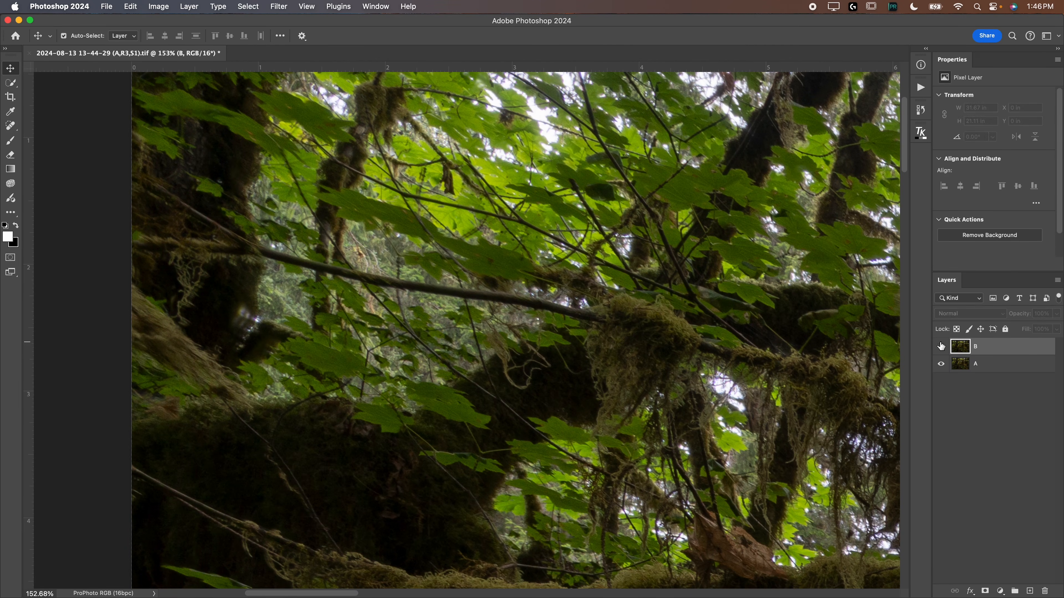
left_click(941, 346)
left_click(941, 346)
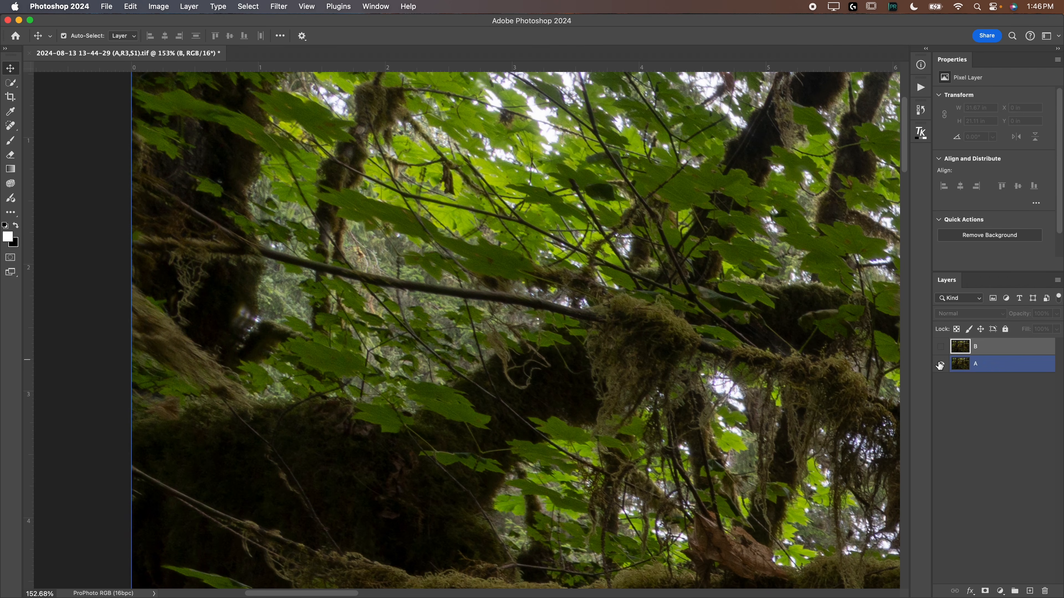
left_click(941, 347)
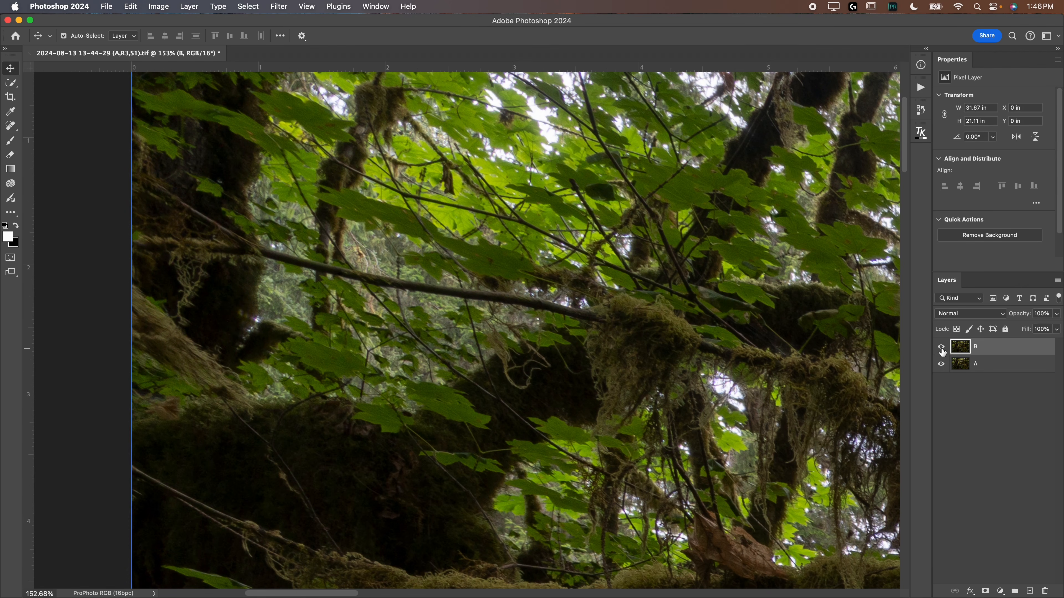
left_click(941, 347)
left_click(941, 347)
left_click(942, 348)
Compare layers A and B by toggling B's visibility over the hanging moss and branches across the image's upper part.
scroll(944, 351, "right", 15)
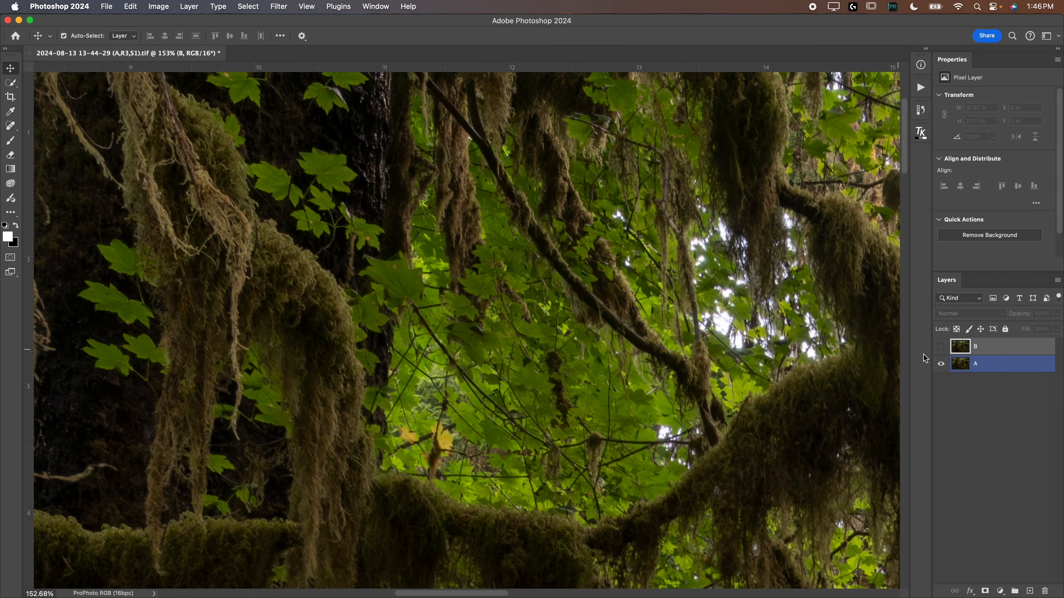
left_click(941, 347)
left_click(941, 348)
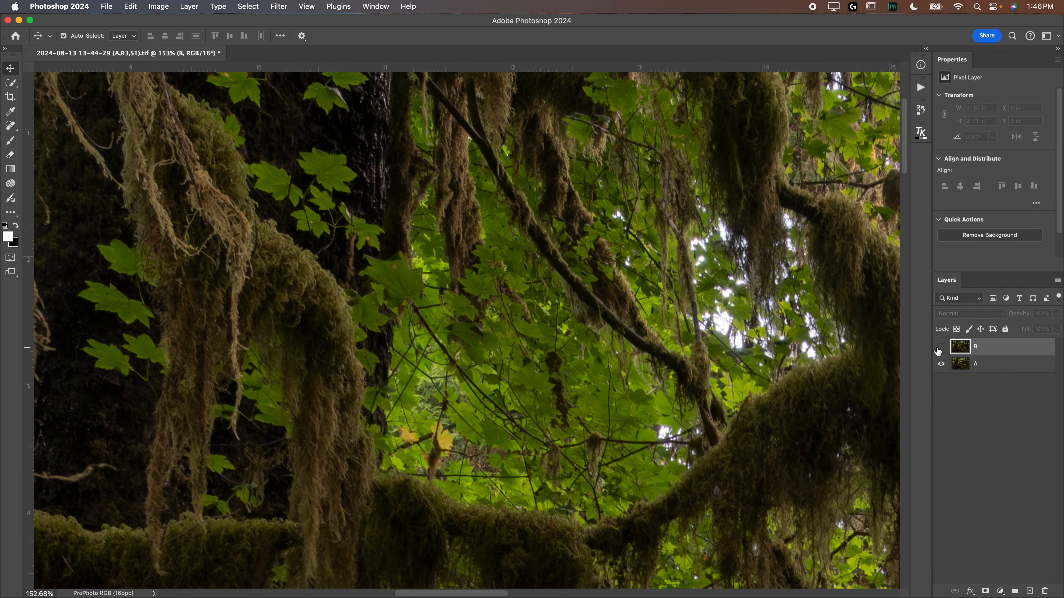
scroll(948, 353, "right", 15)
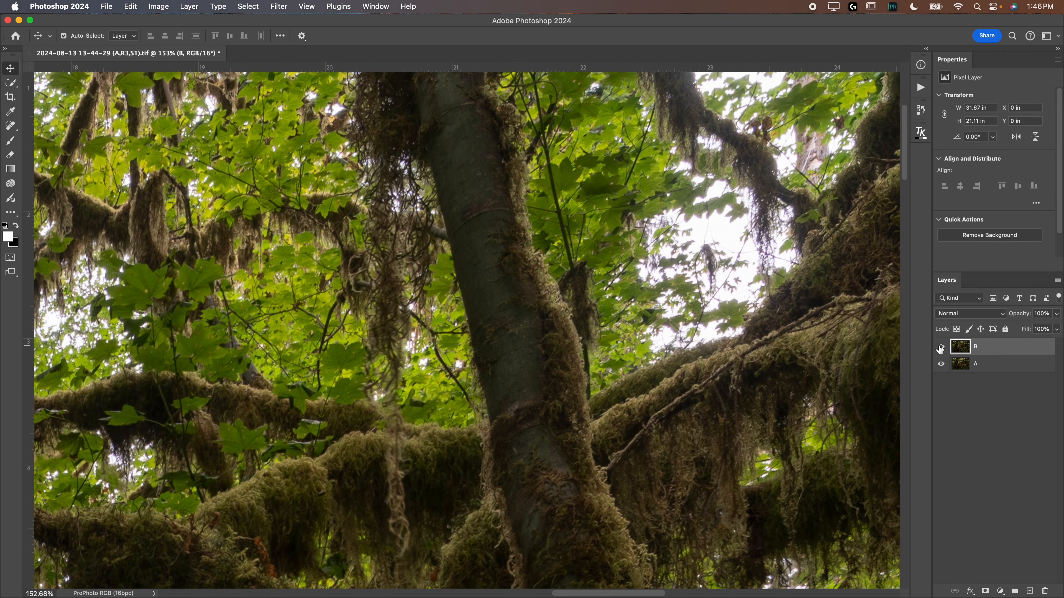
left_click(963, 363)
scroll(804, 343, "right", 12)
scroll(805, 343, "down", 3)
scroll(800, 338, "right", 7)
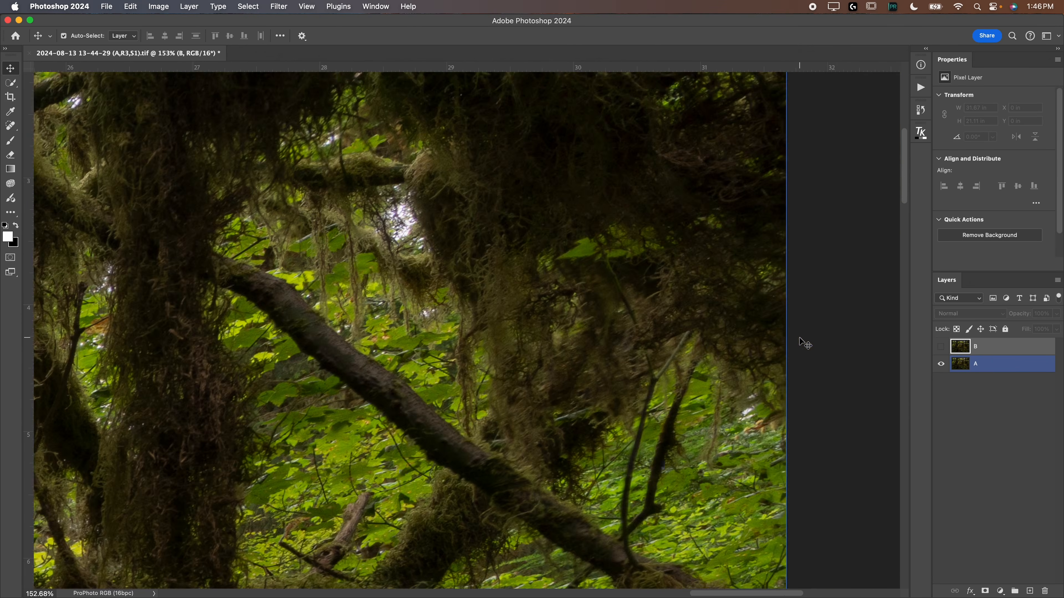
Compare layers A and B further down the image by toggling B, and fit the whole image in view.
scroll(799, 338, "down", 4)
scroll(800, 338, "left", 12)
left_click(941, 347)
left_click(941, 347)
left_click(941, 347)
left_click(941, 347)
key("super+0")
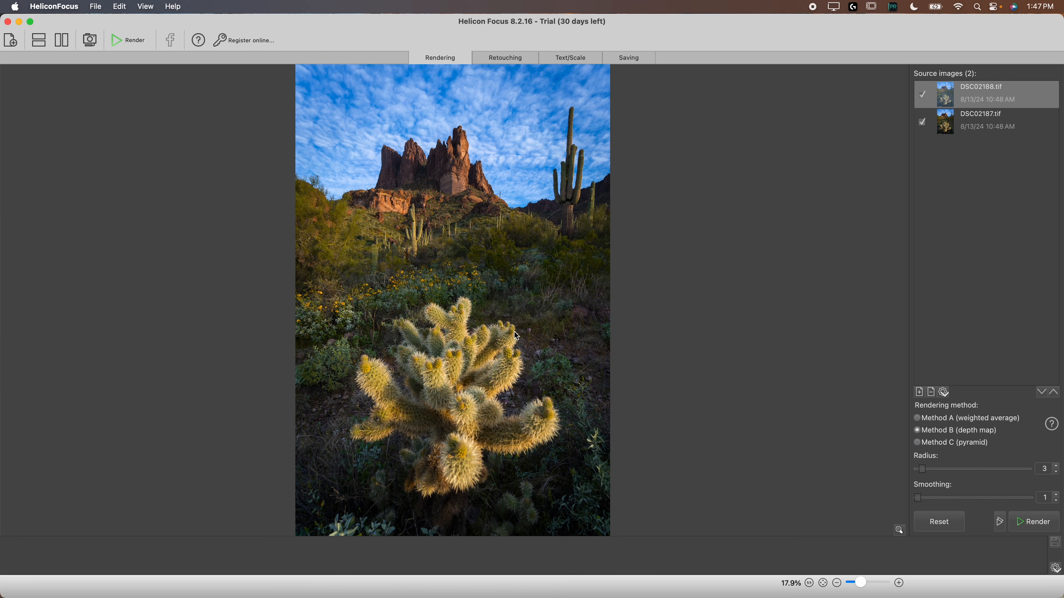
Switch to the cactus stack in Helicon Focus and preview the source image DSC02187.tif.
left_click_drag(435, 379, 465, 130)
left_click(965, 111)
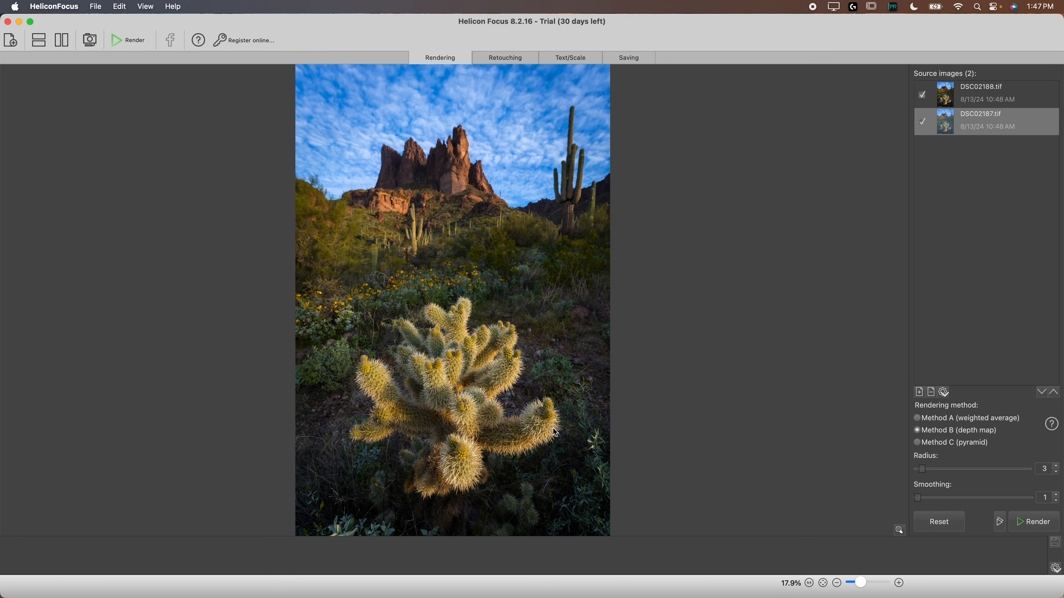
Render the two-image cactus stack with Method A (weighted average) and look over the result beside the source image.
mouse_move(527, 409)
left_mouse_down()
mouse_move(538, 415)
mouse_move(524, 404)
left_mouse_up()
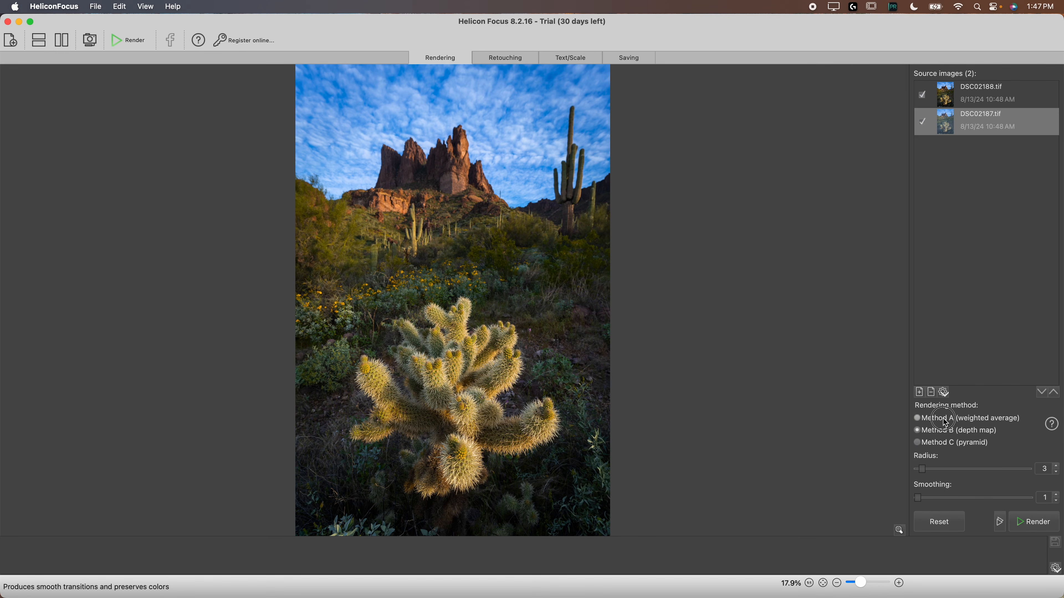
left_click(1029, 530)
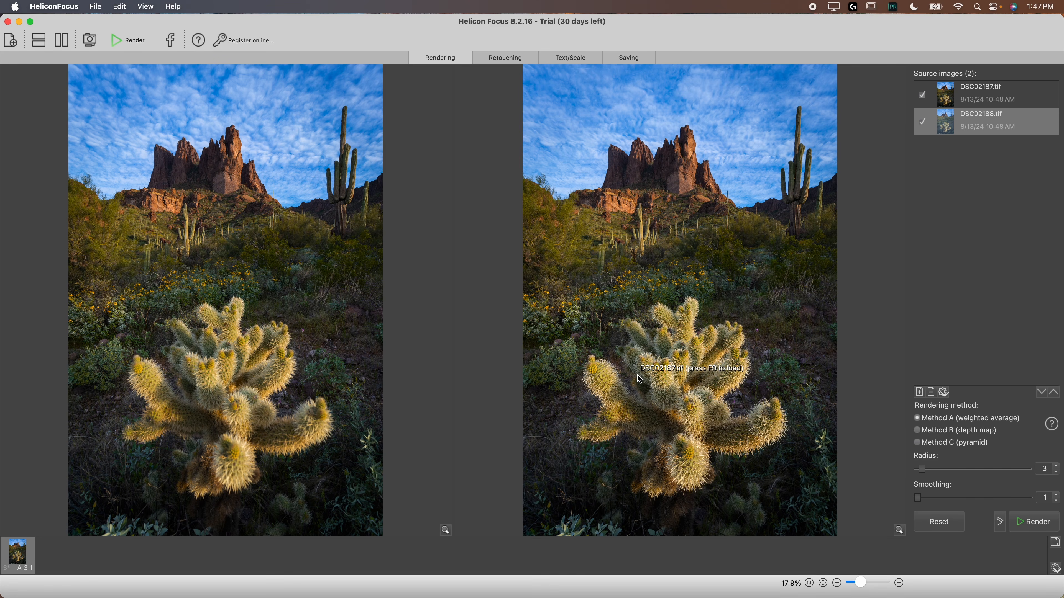
left_click_drag(616, 153, 743, 158)
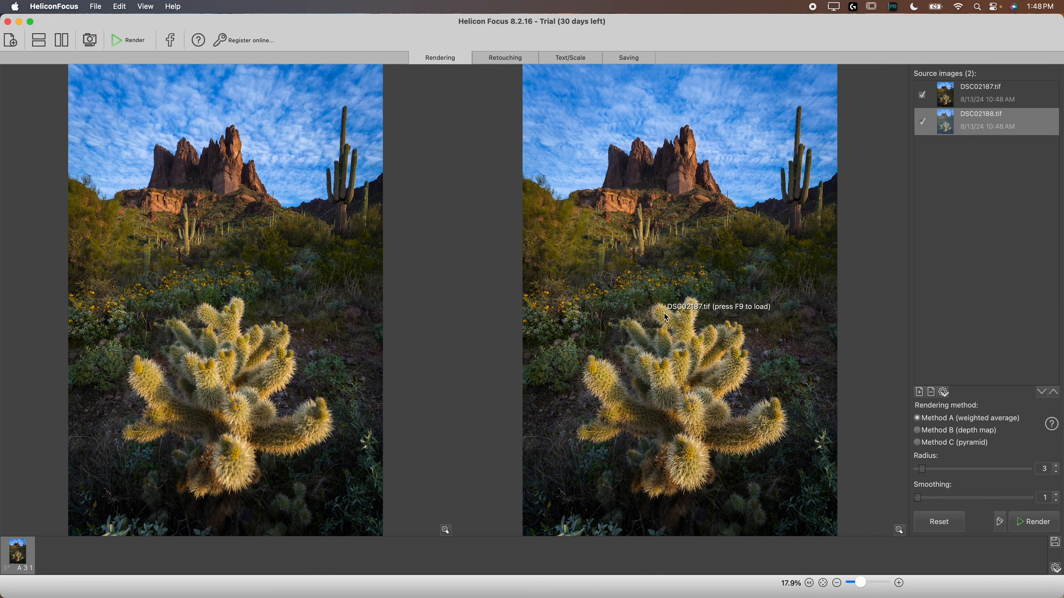
left_click_drag(673, 447, 667, 306)
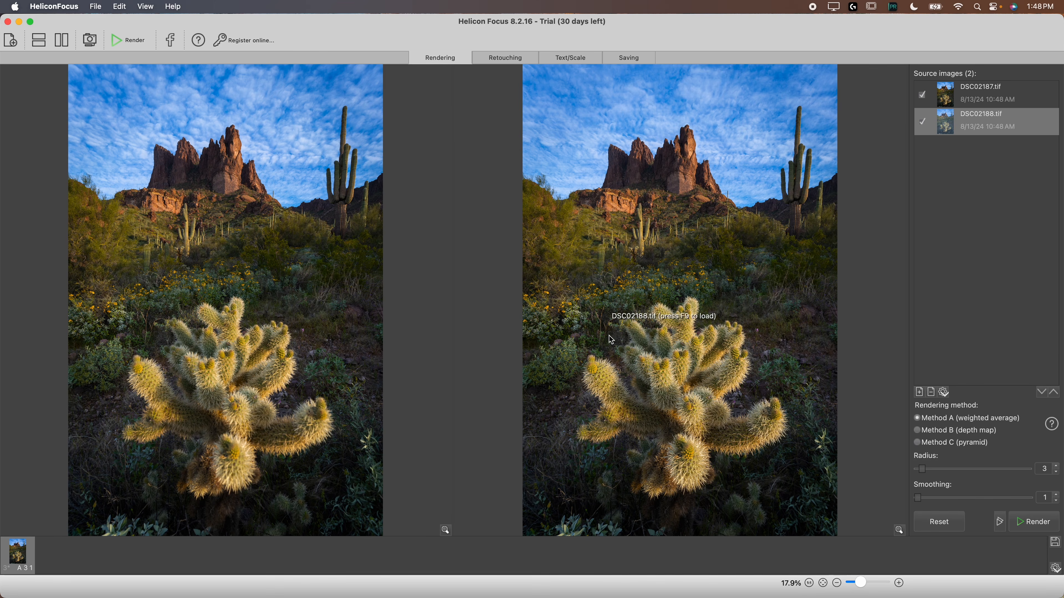
left_click_drag(664, 301, 639, 335)
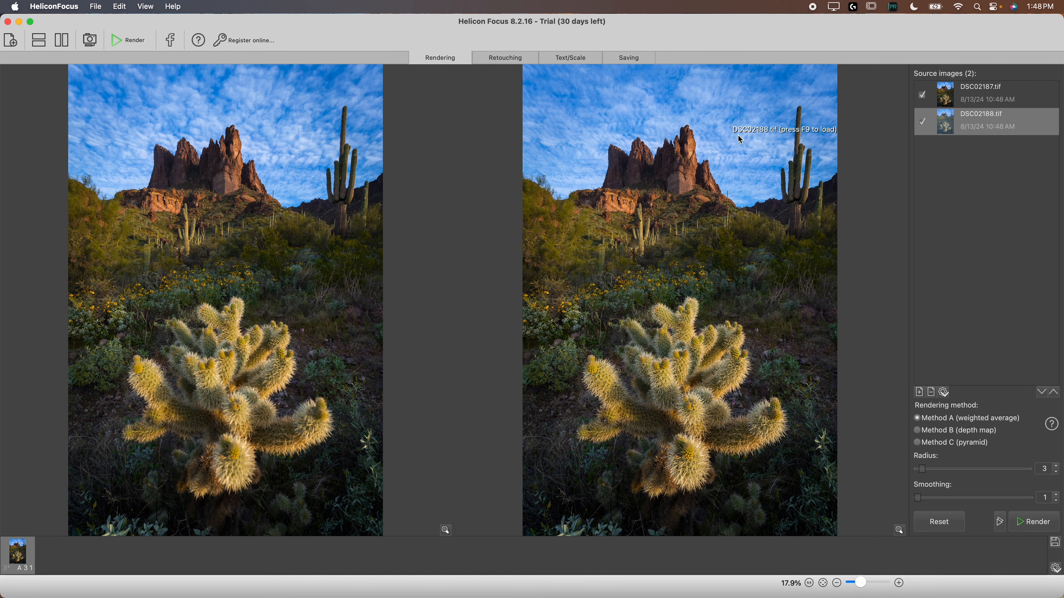
Open the retouching tools for the cactus render and choose DSC02188.tif as the brush's source image.
key("Up")
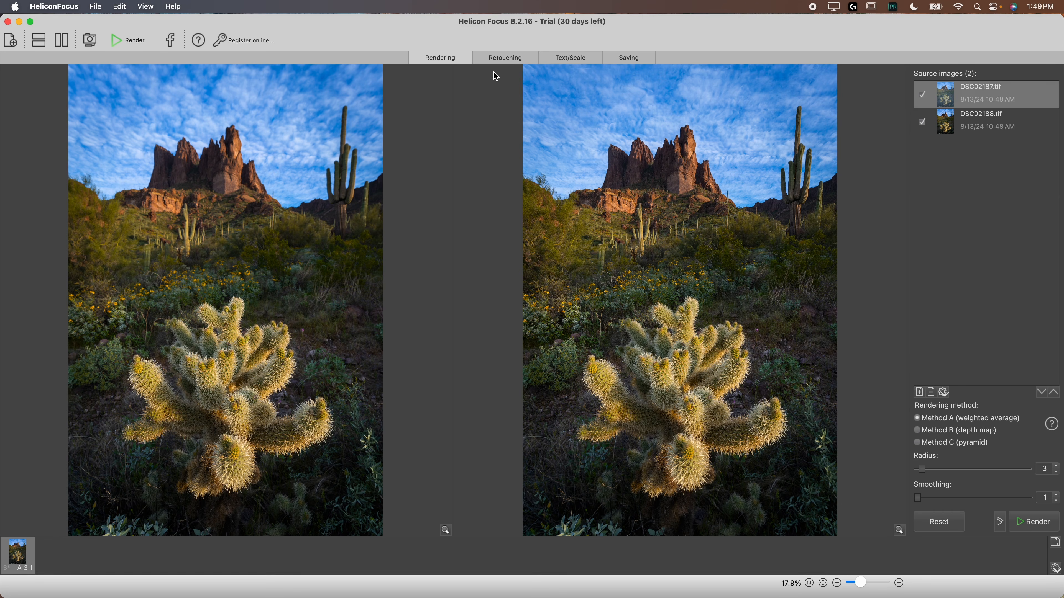
left_click(498, 59)
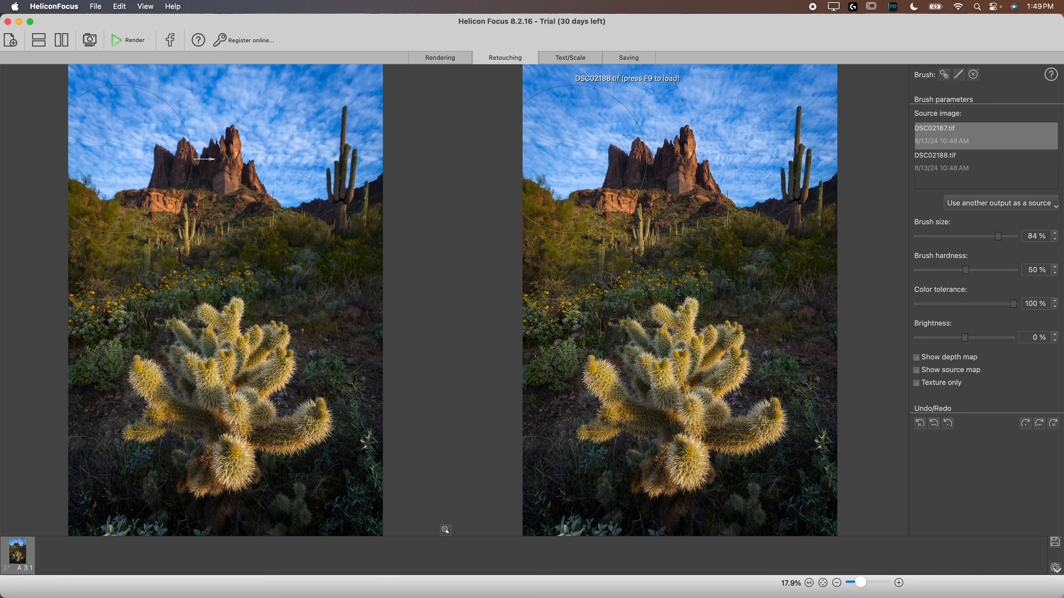
left_click(955, 168)
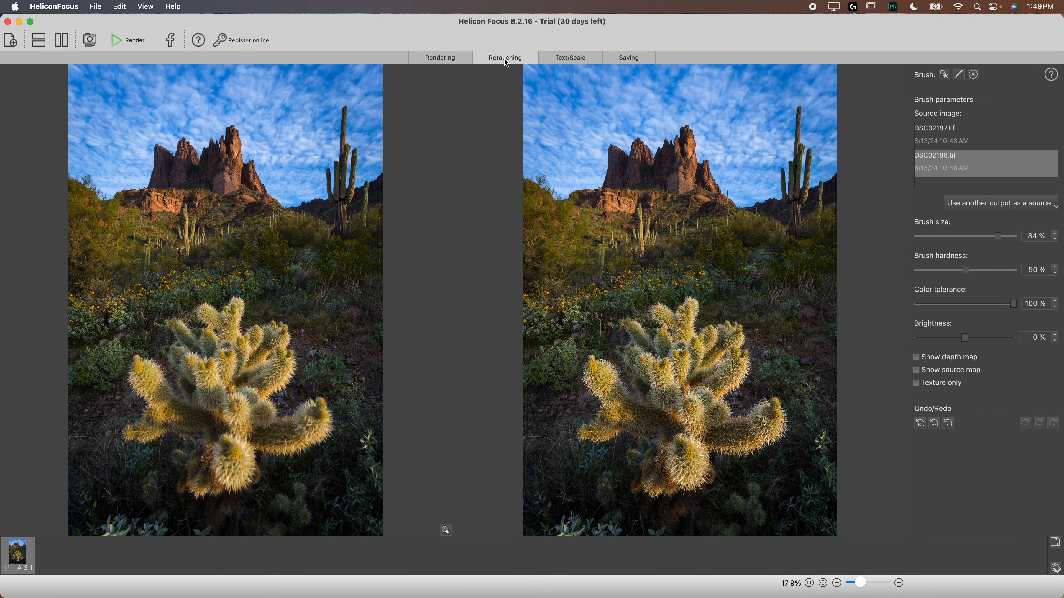
Return to the rendering settings and load the four-image mountain wildflower stack, DSC02632.tif to DSC02635.tif.
left_click(440, 57)
left_click_drag(676, 254, 386, 176)
left_click(734, 334)
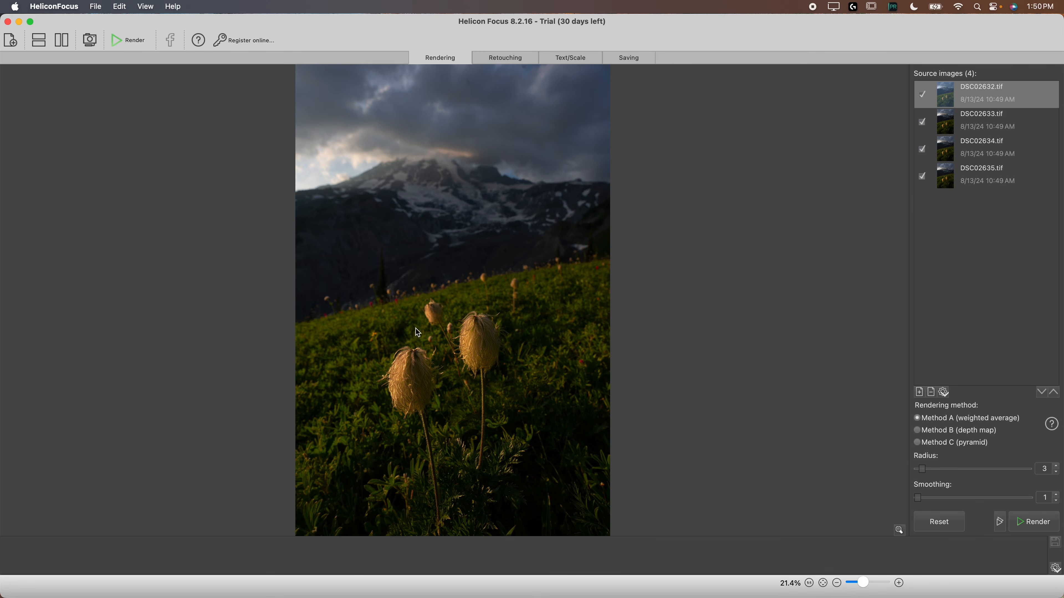
Preview the wildflower source images DSC02632.tif to DSC02635.tif in turn to compare where each one is in focus.
left_click(985, 123)
left_click(993, 155)
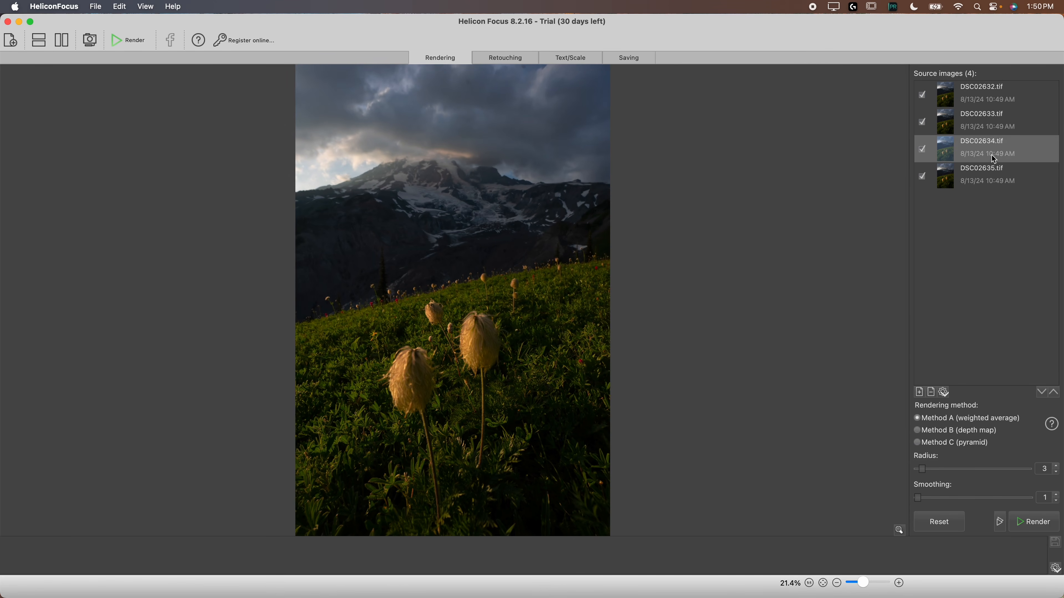
left_click(995, 184)
left_click(995, 126)
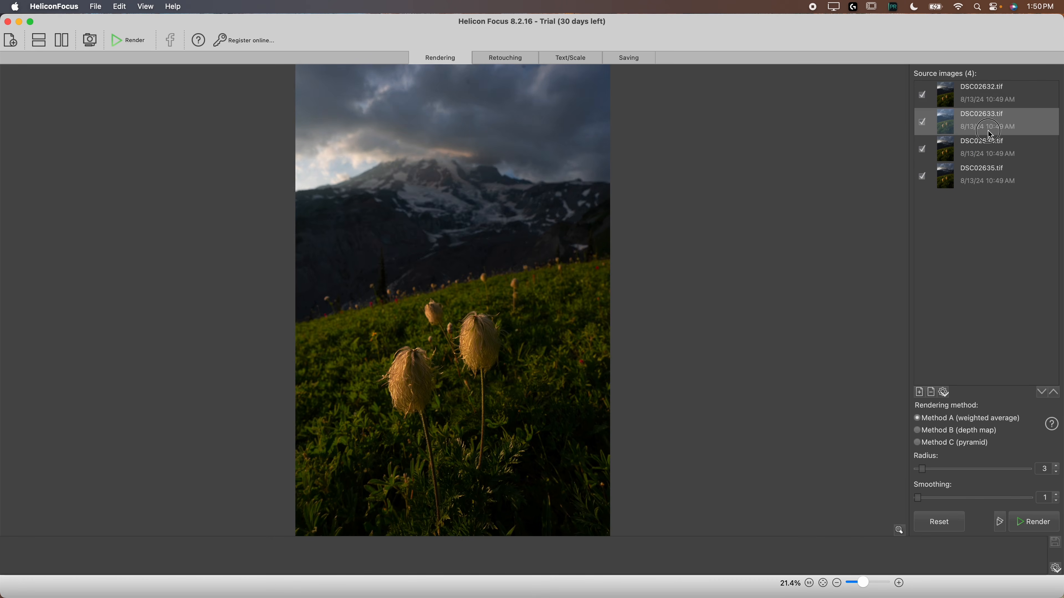
left_click(995, 159)
left_click(992, 185)
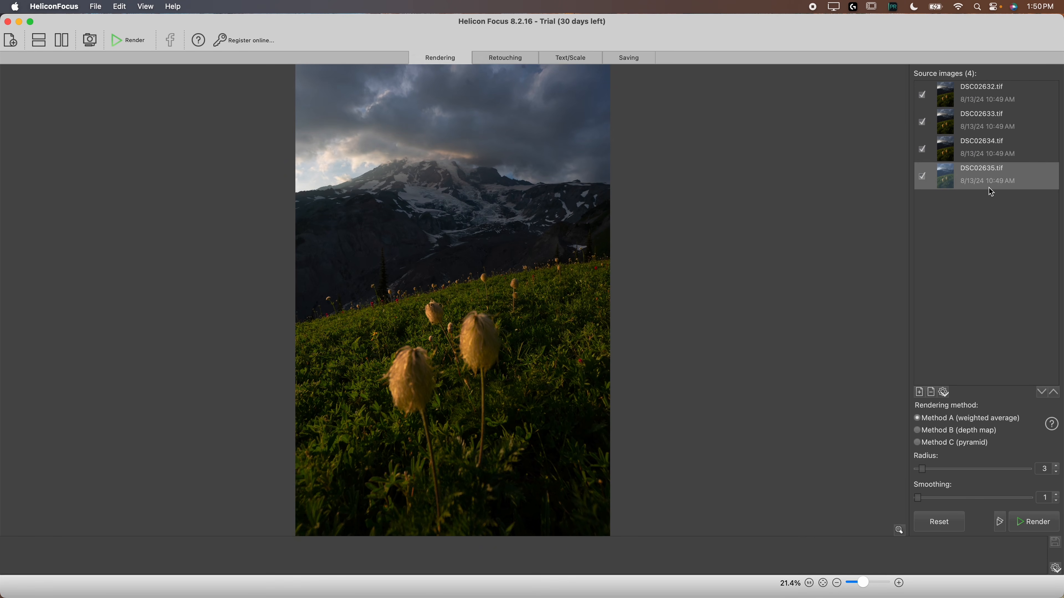
left_click(972, 96)
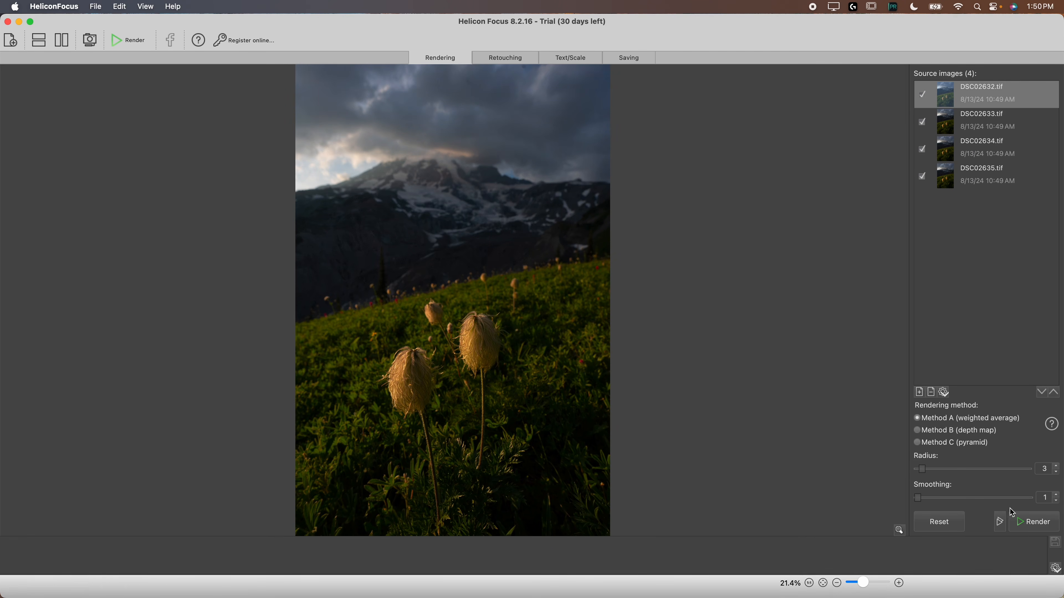
Render the four-image wildflower stack with Method A (weighted average).
left_click(1029, 523)
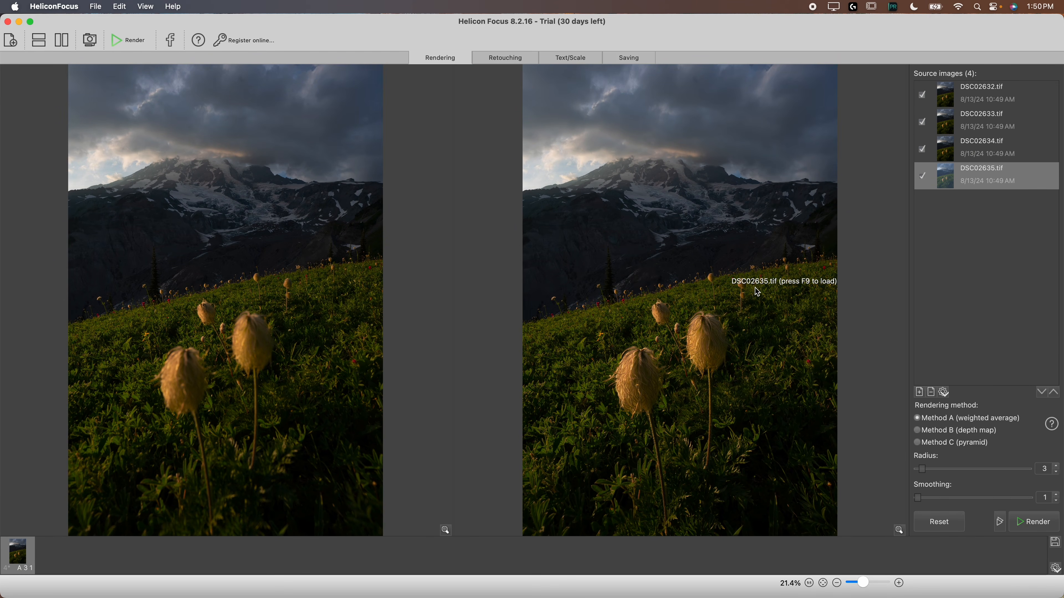
left_click_drag(704, 318, 703, 319)
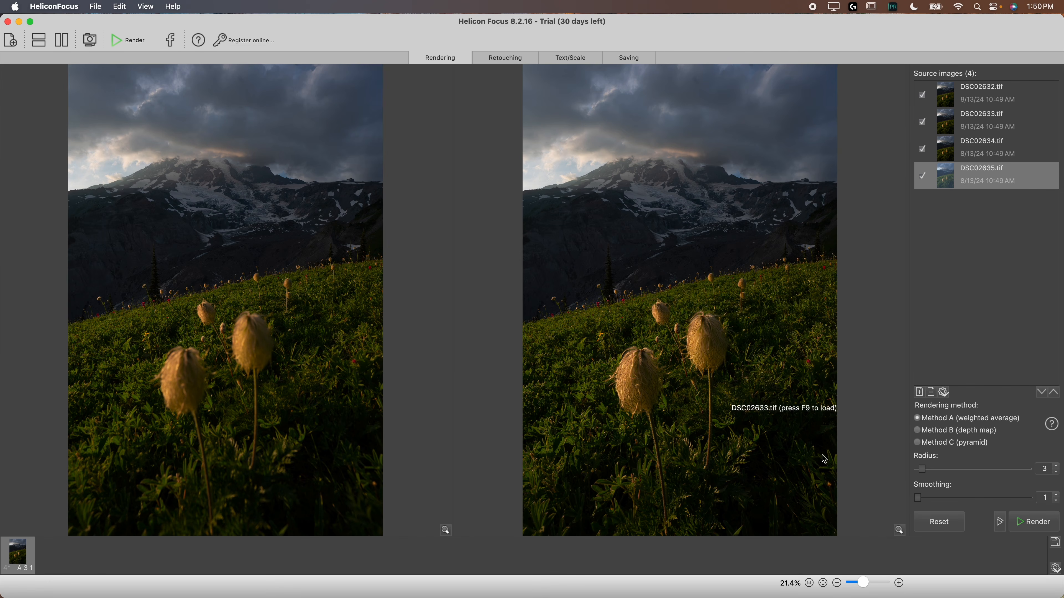
Compare the wildflower render with its source at 150% around the fuzzy foreground seed heads.
left_click_drag(863, 583, 871, 584)
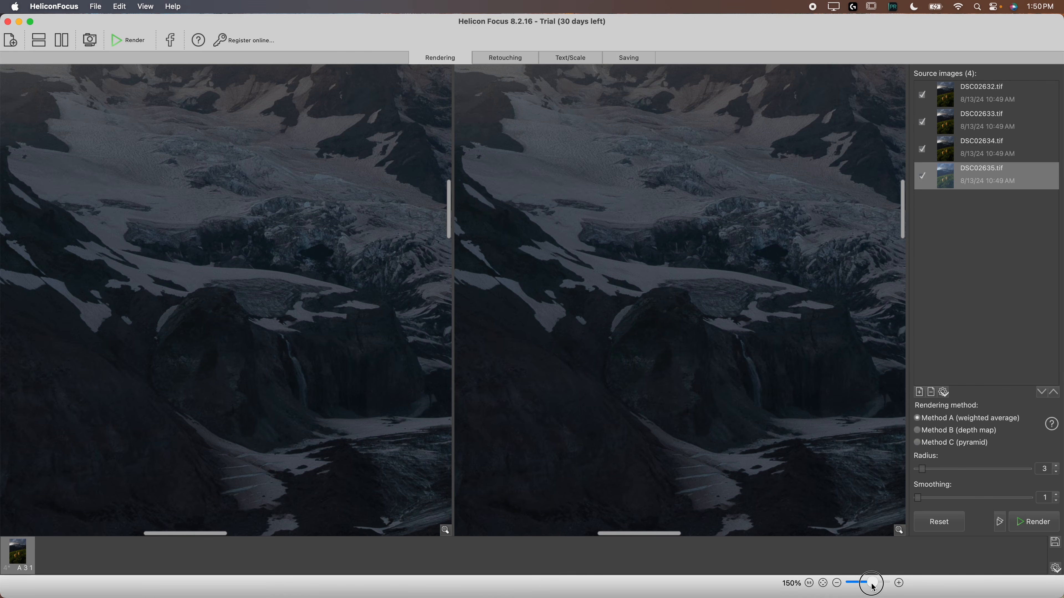
left_click_drag(904, 239, 905, 239)
scroll(709, 431, "down", 15)
scroll(709, 432, "down", 10)
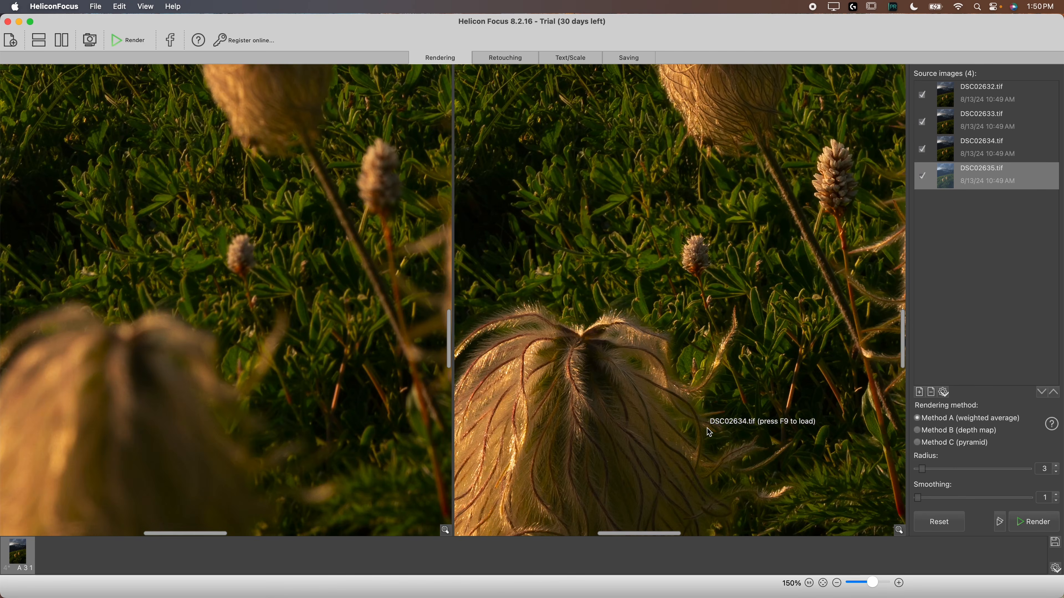
left_click_drag(674, 263, 684, 286)
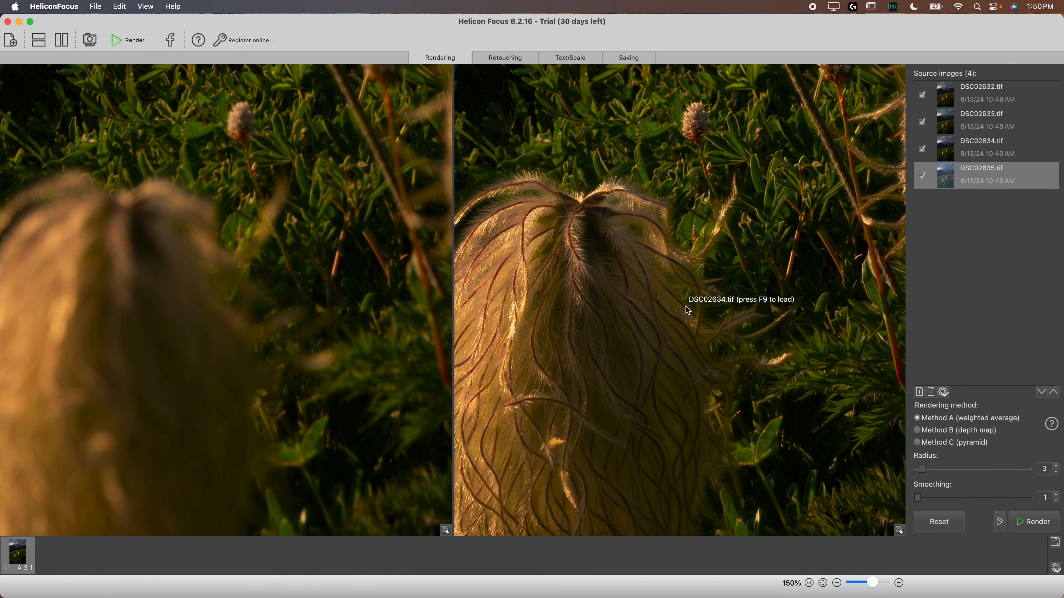
left_click_drag(586, 227, 549, 224)
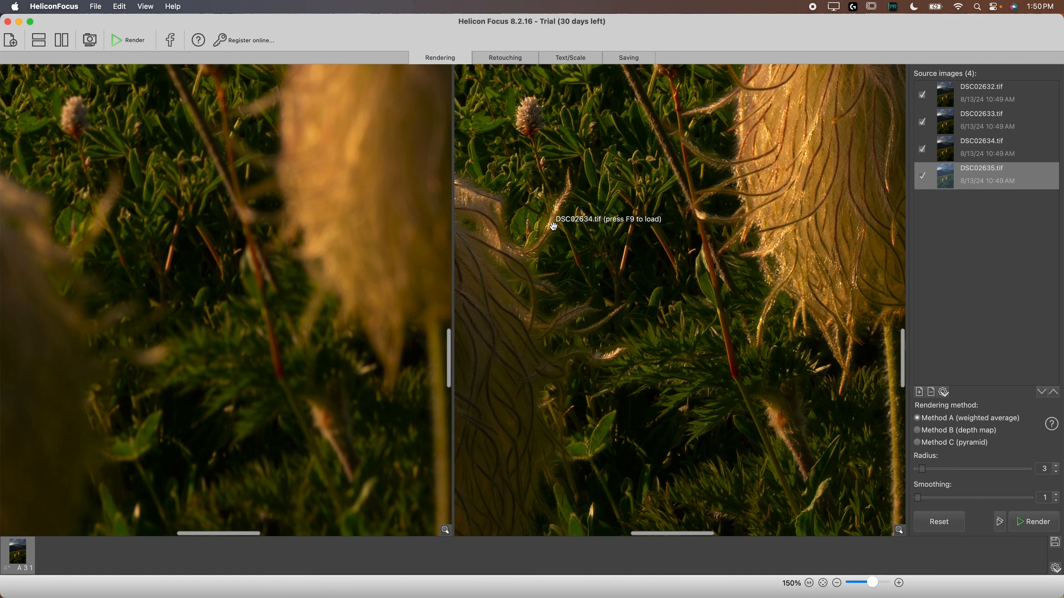
Examine the fine hairs between the seed heads and the grass below them in the render, and return to the whole image.
scroll(758, 191, "up", 5)
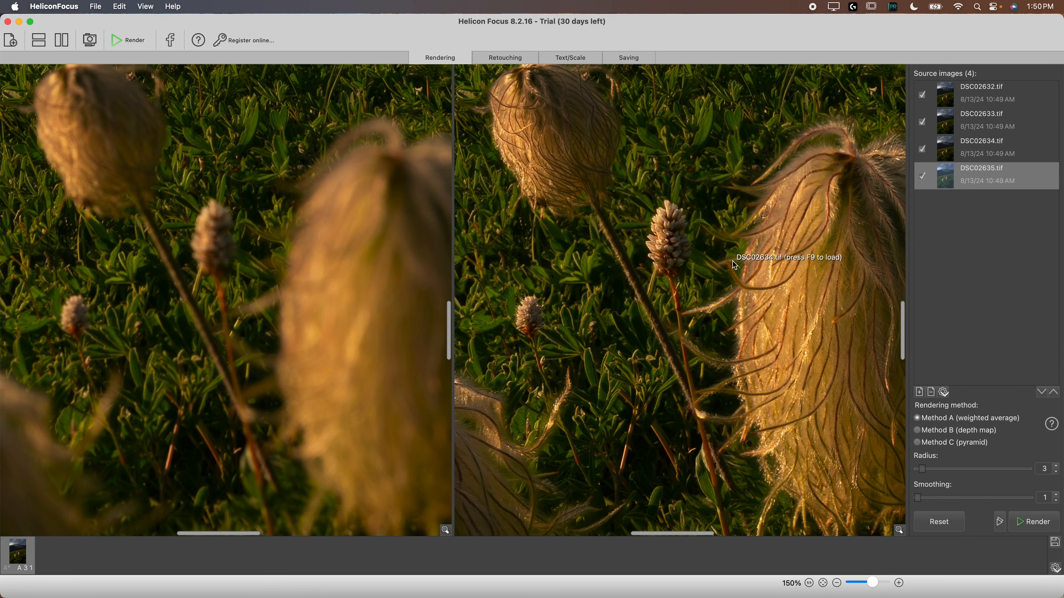
left_click_drag(793, 153, 816, 143)
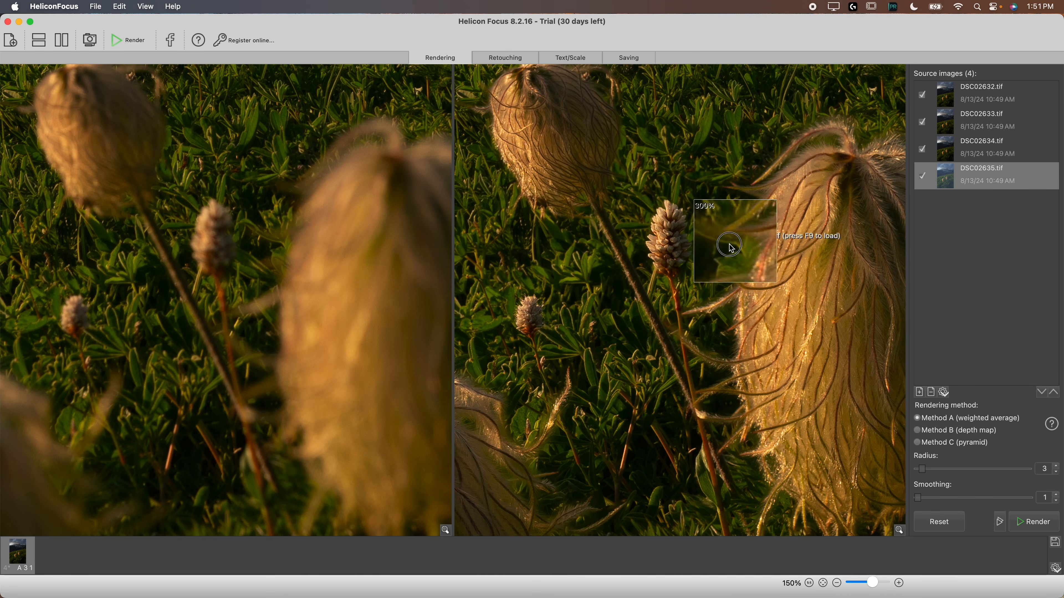
scroll(776, 317, "down", 5)
scroll(776, 317, "down", 7)
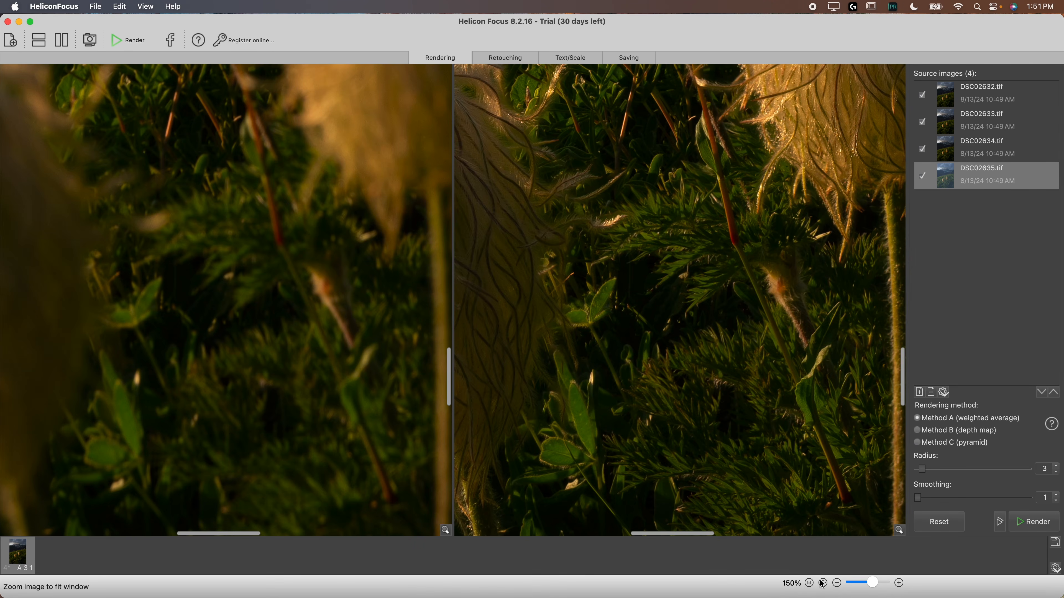
left_click(837, 583)
left_click(837, 583)
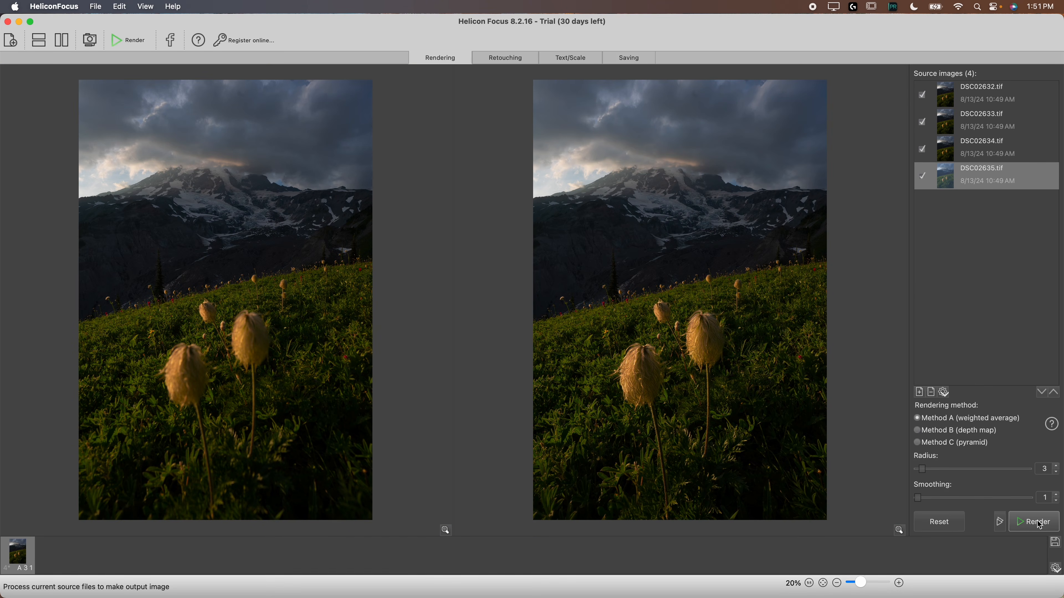
left_click_drag(729, 321, 792, 308)
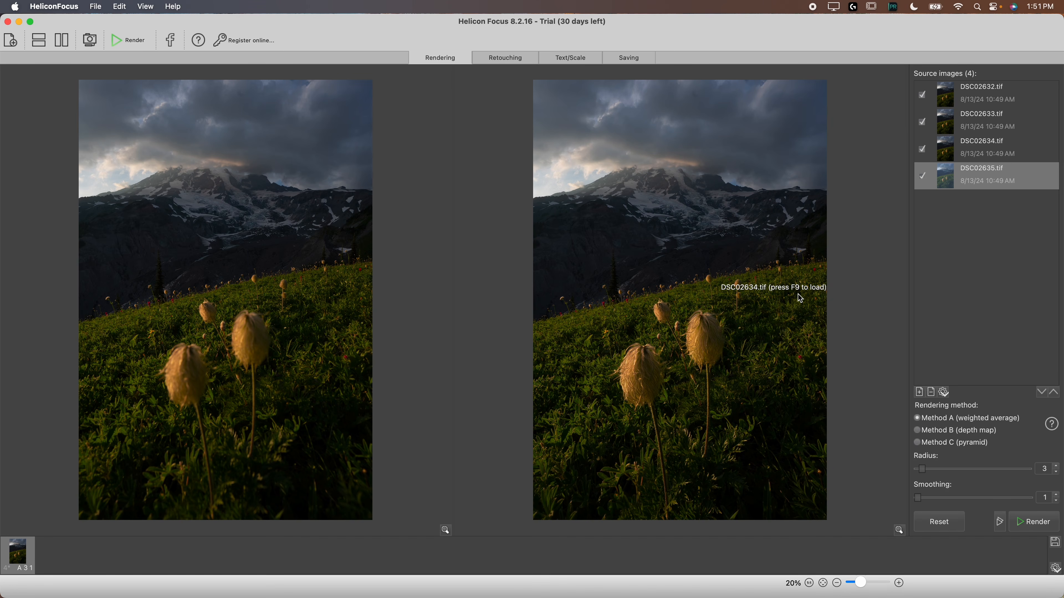